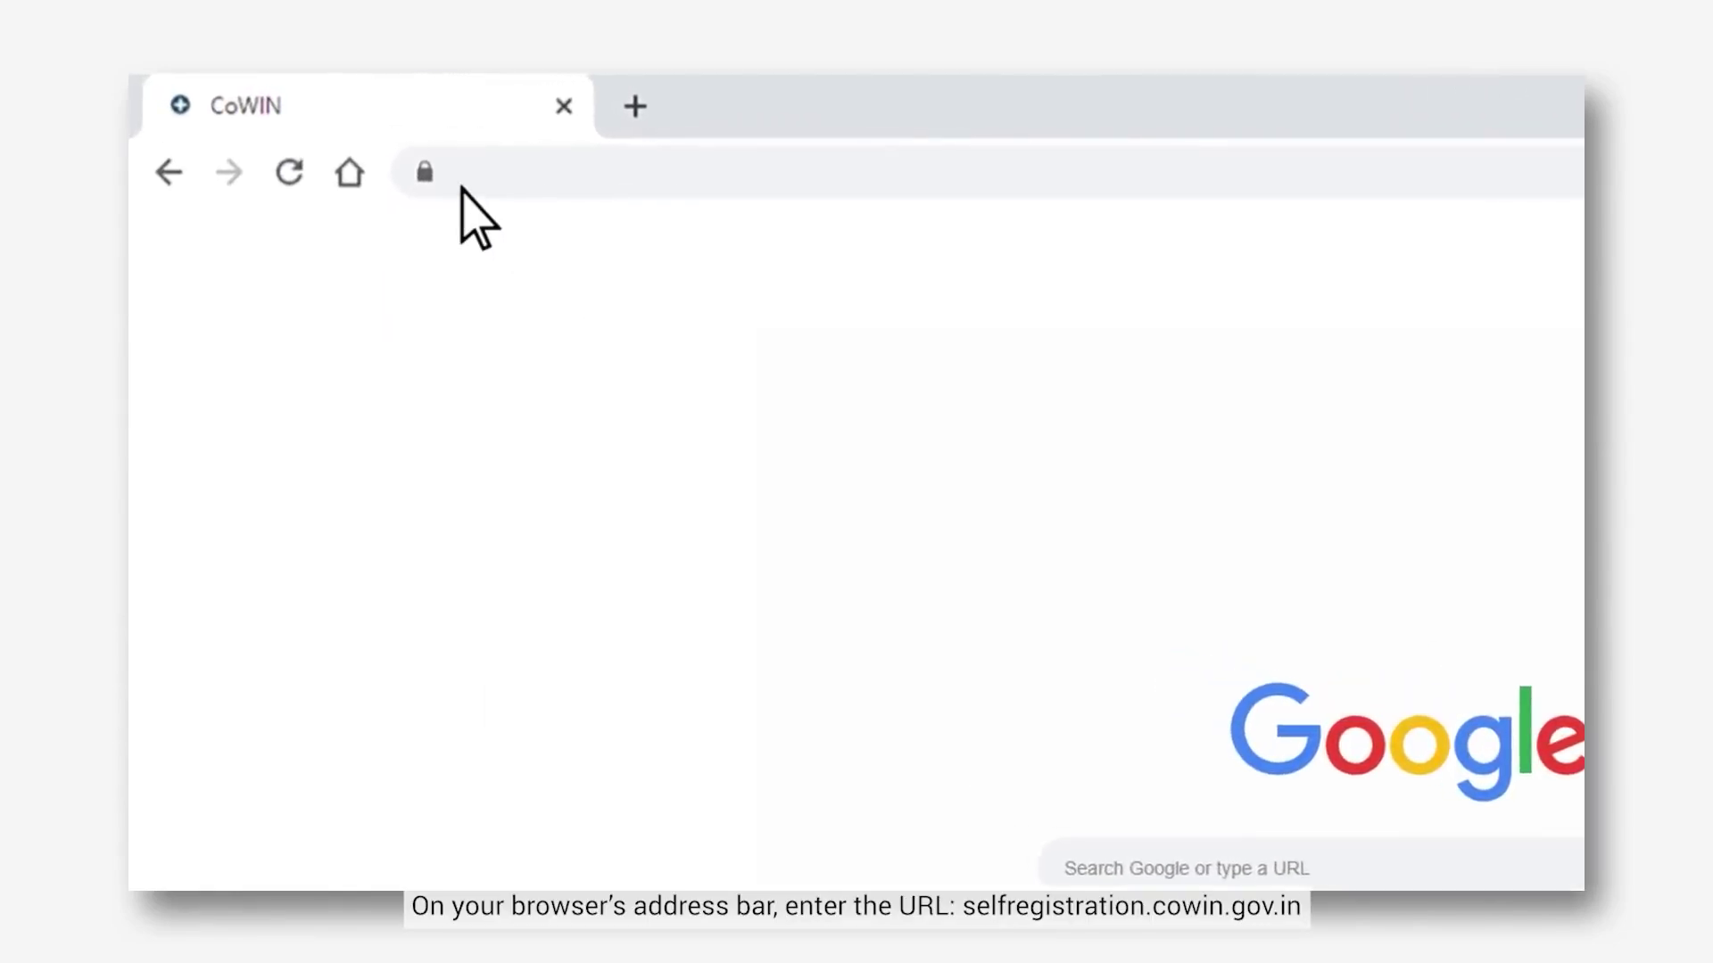
- Go to selfregistration.cowin.gov.in to load the Co-WIN home page
{"action": "type", "text": "selfregistration.cowin.gov"}
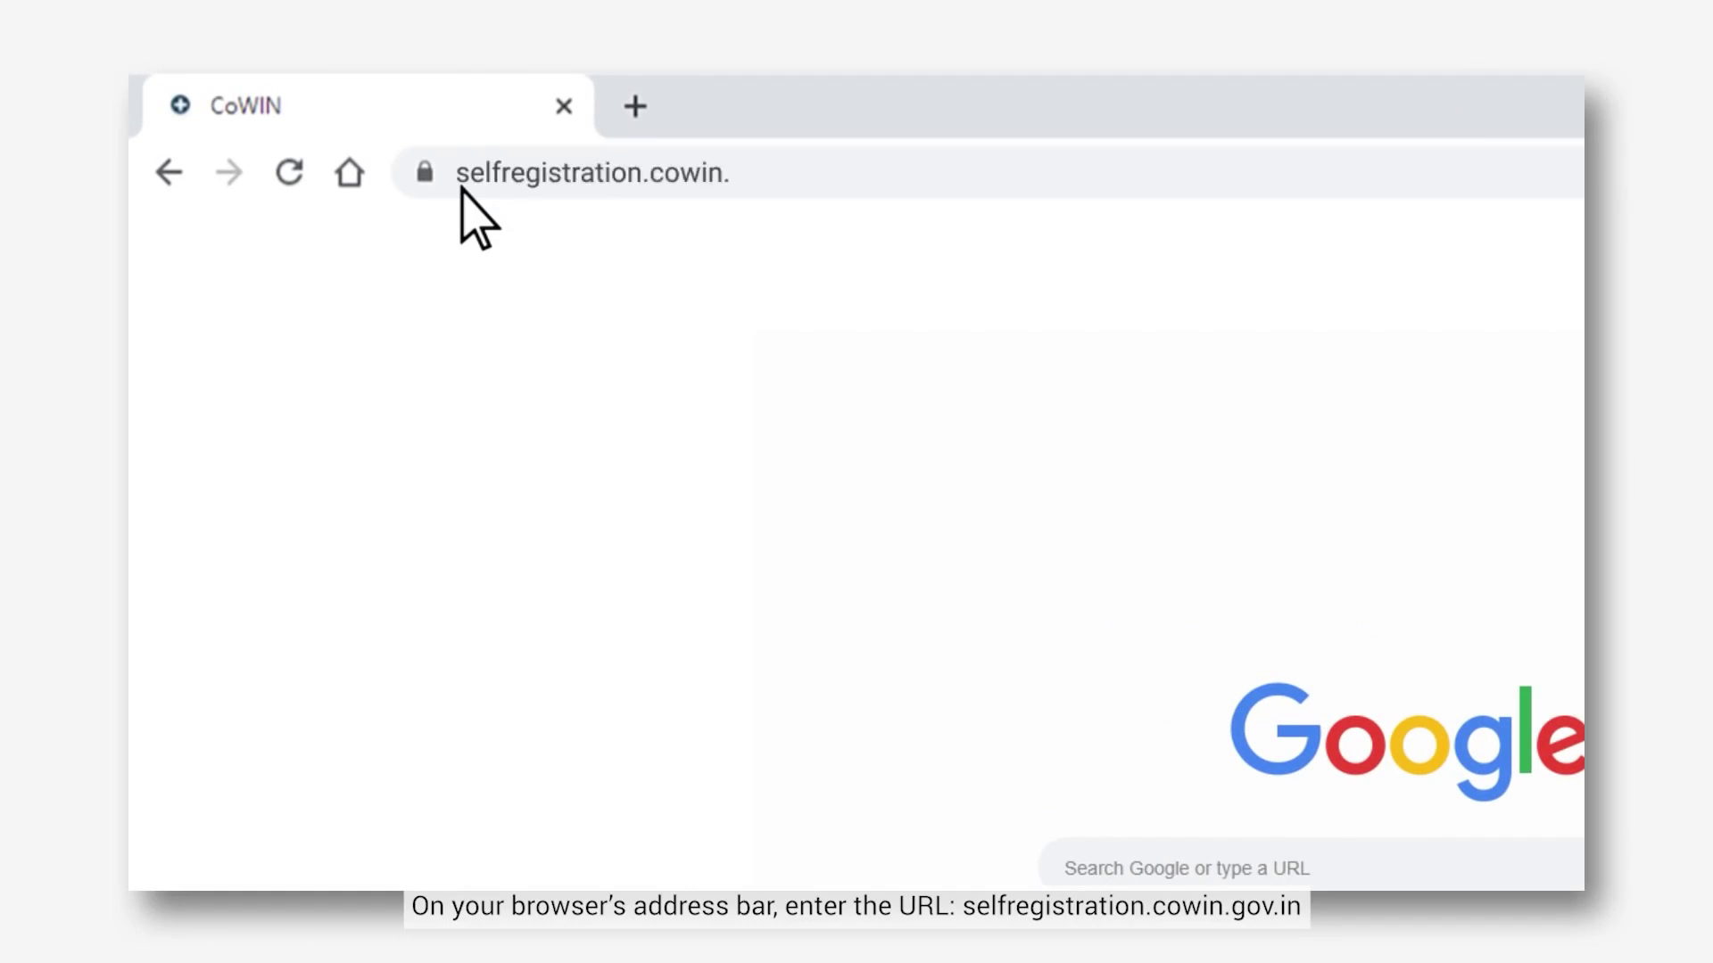
{"action": "type", "text": ".in"}
{"action": "key", "text": "Return"}
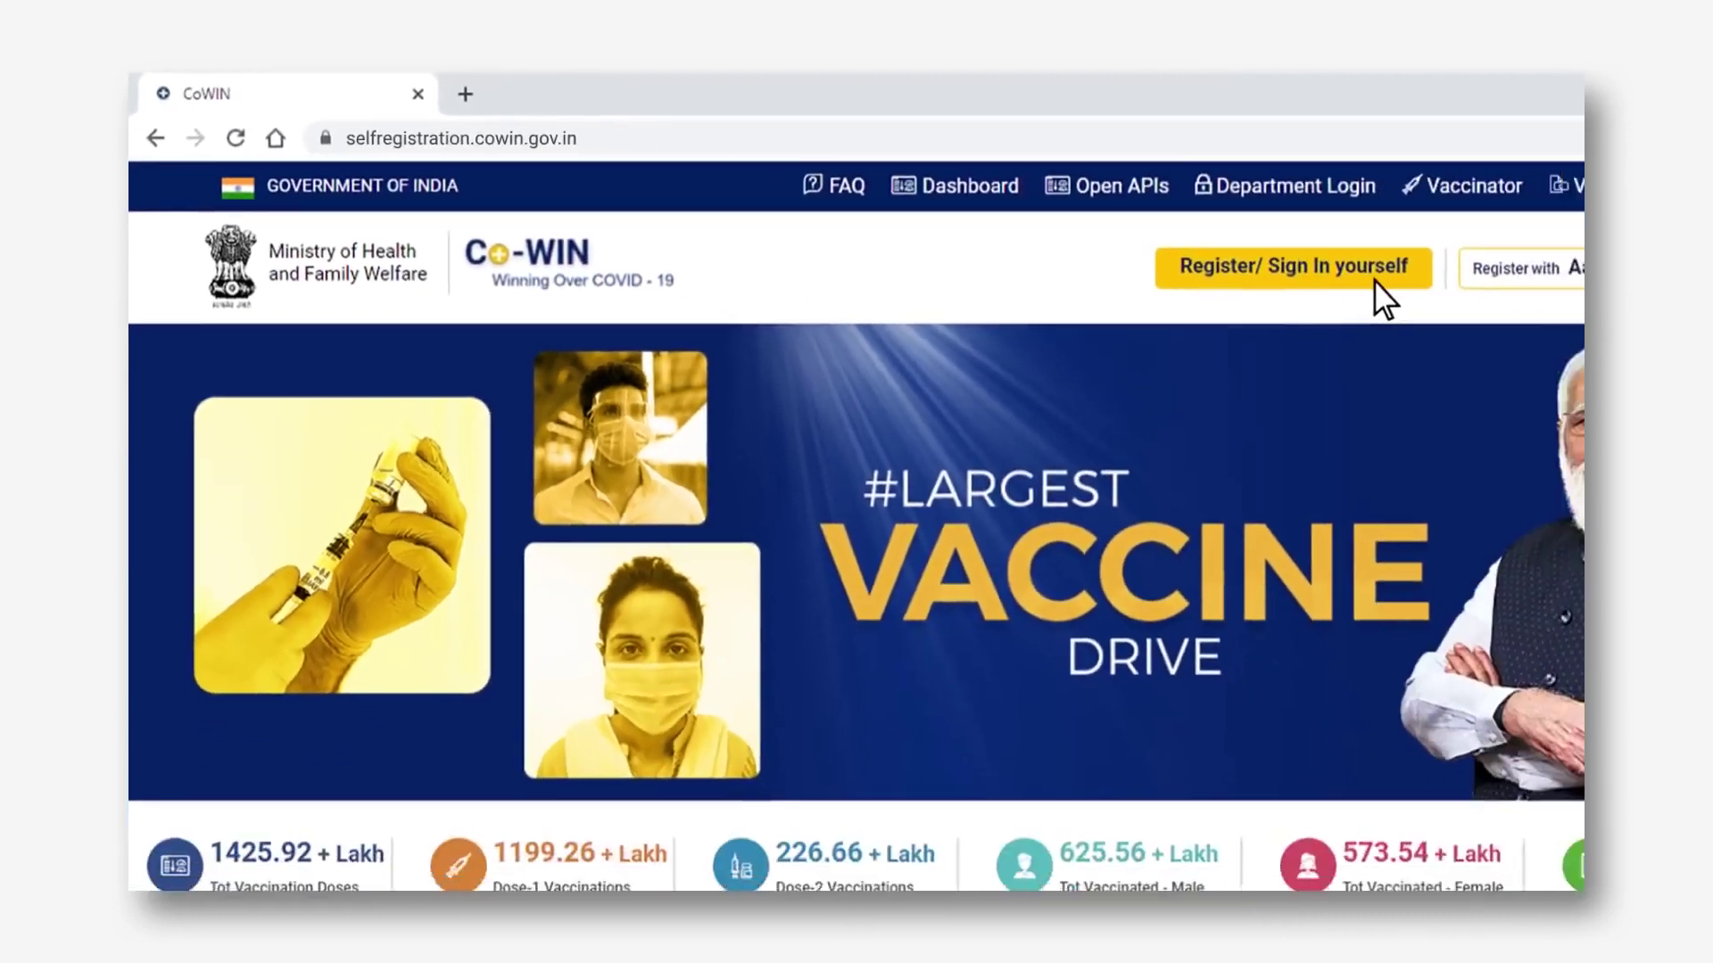
- On the Register/Sign In page, enter the account's mobile number and request an OTP
{"action": "left_click", "coordinate": [1473, 305]}
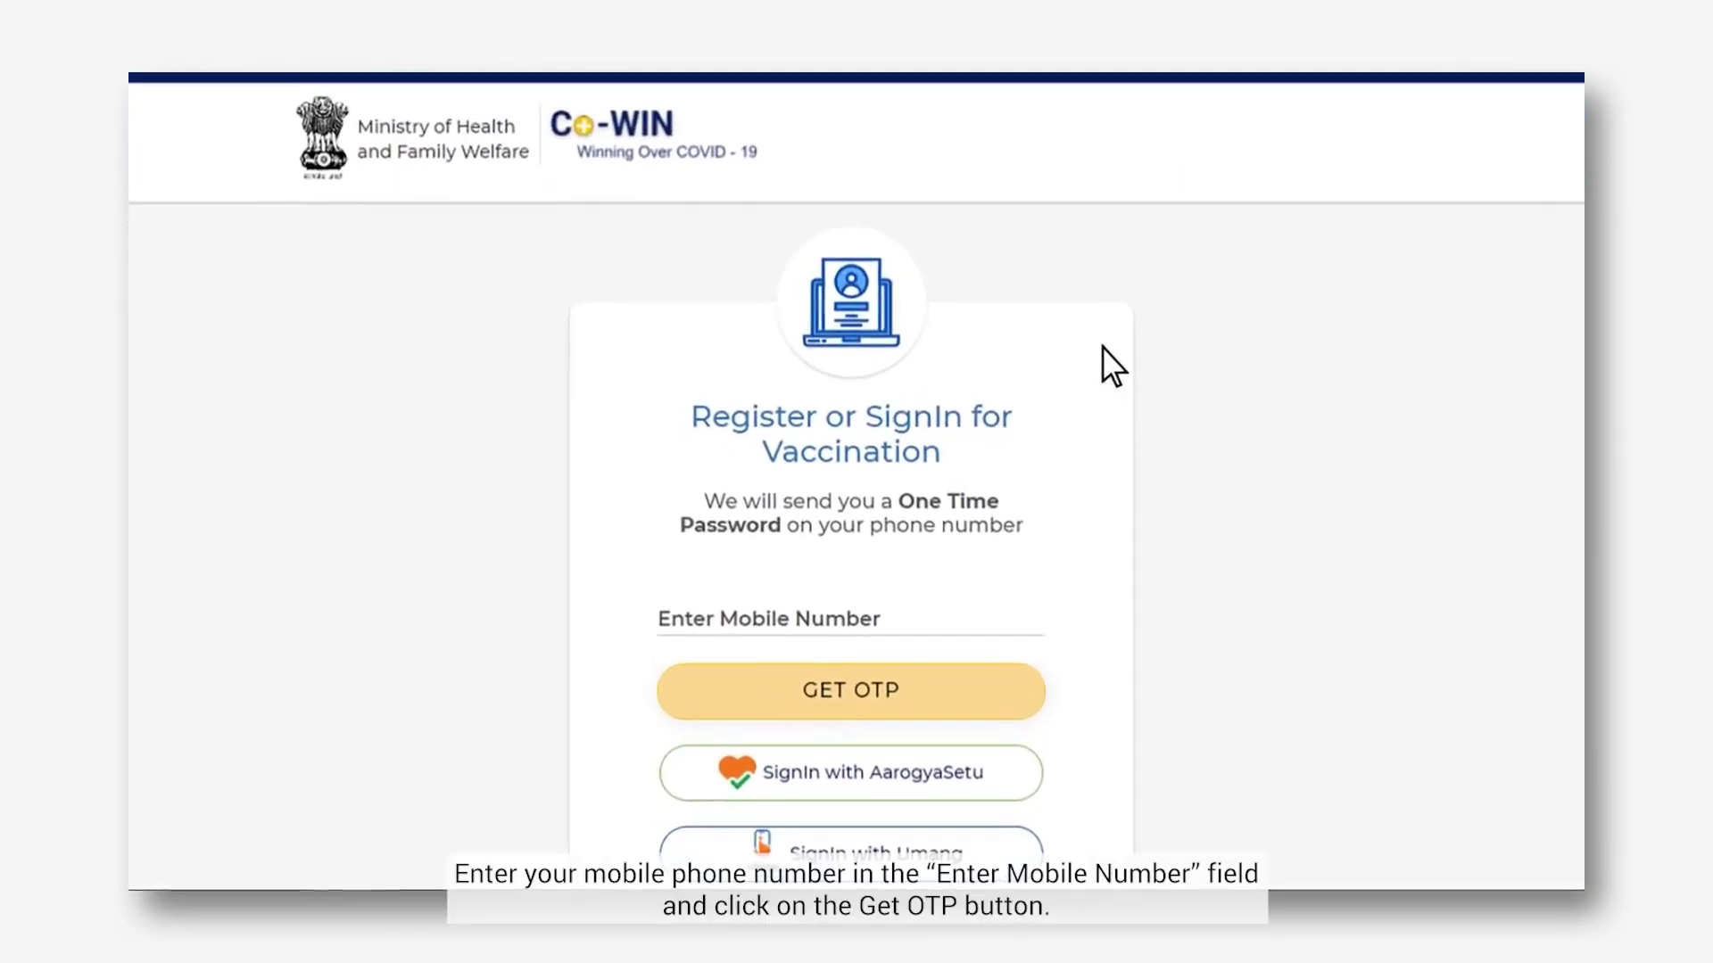
{"action": "left_click", "coordinate": [911, 578]}
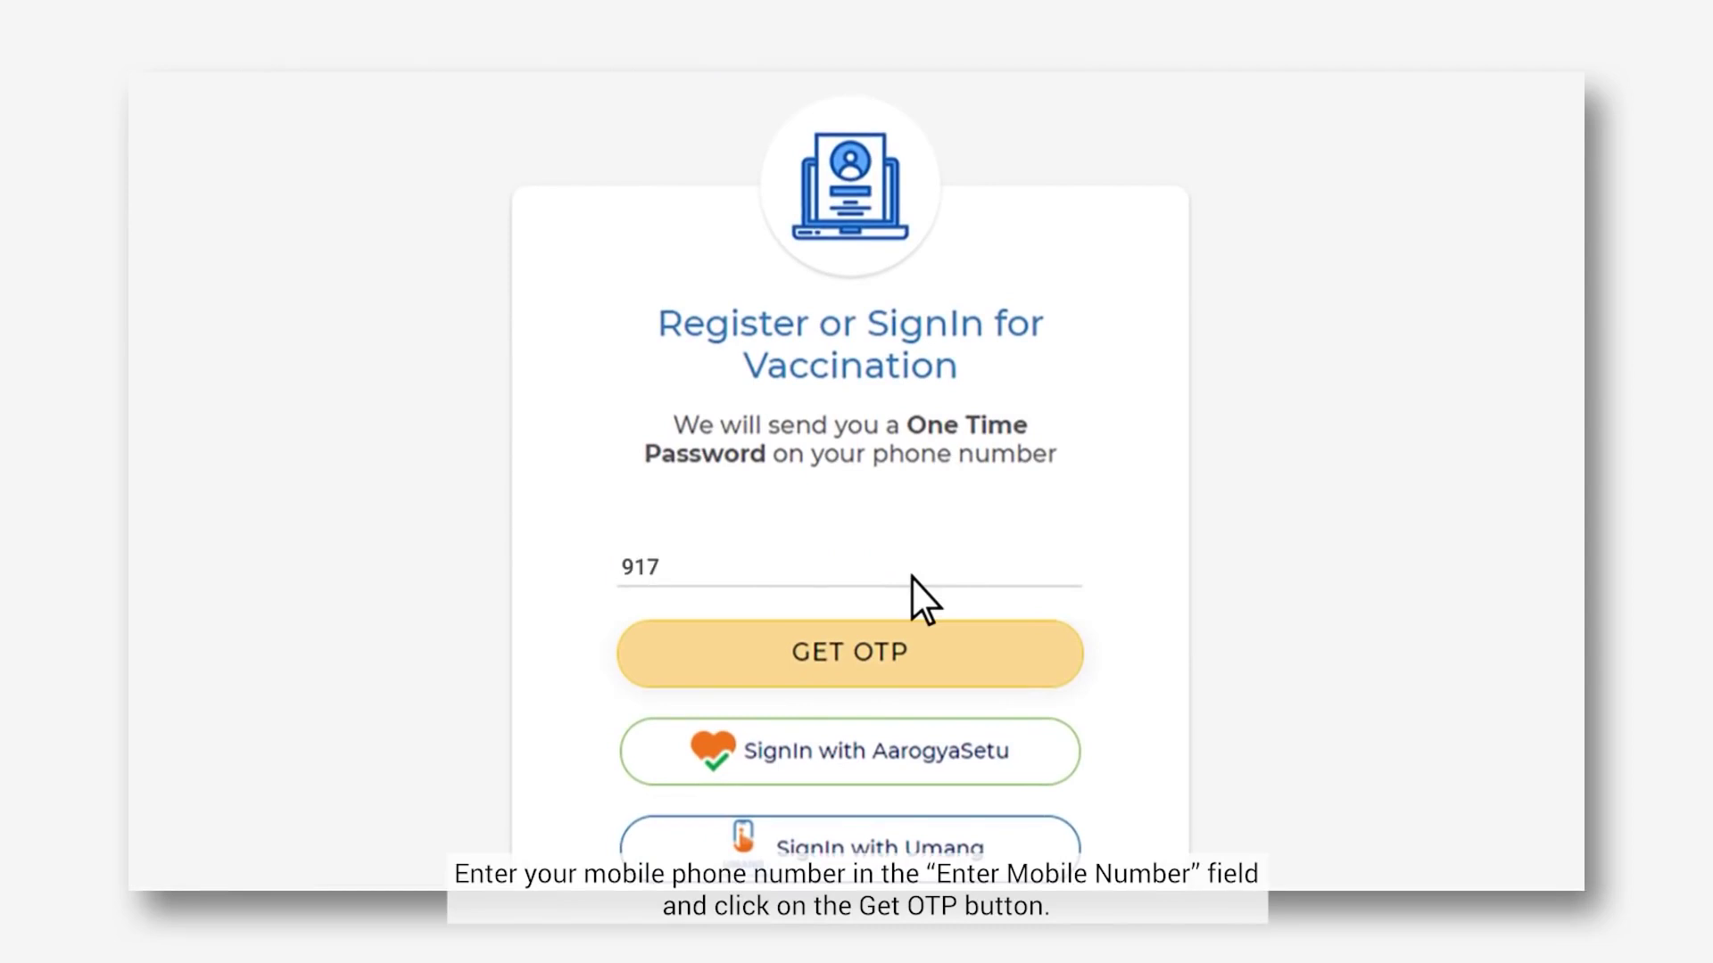
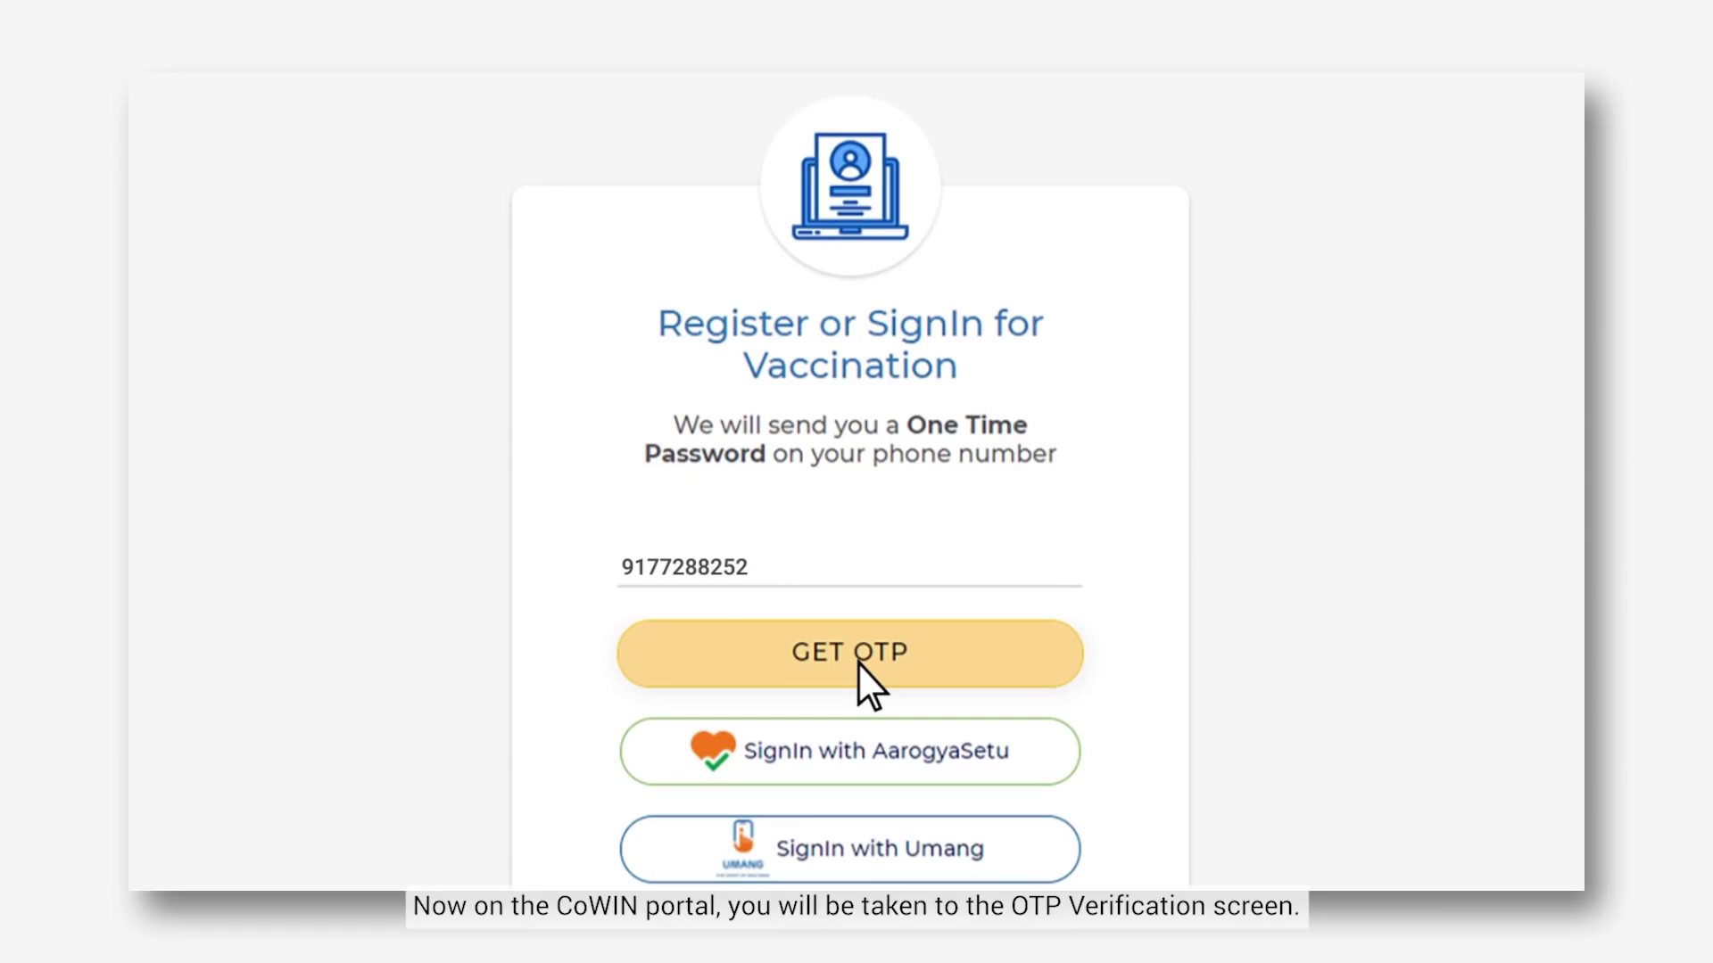
{"action": "left_click", "coordinate": [857, 663]}
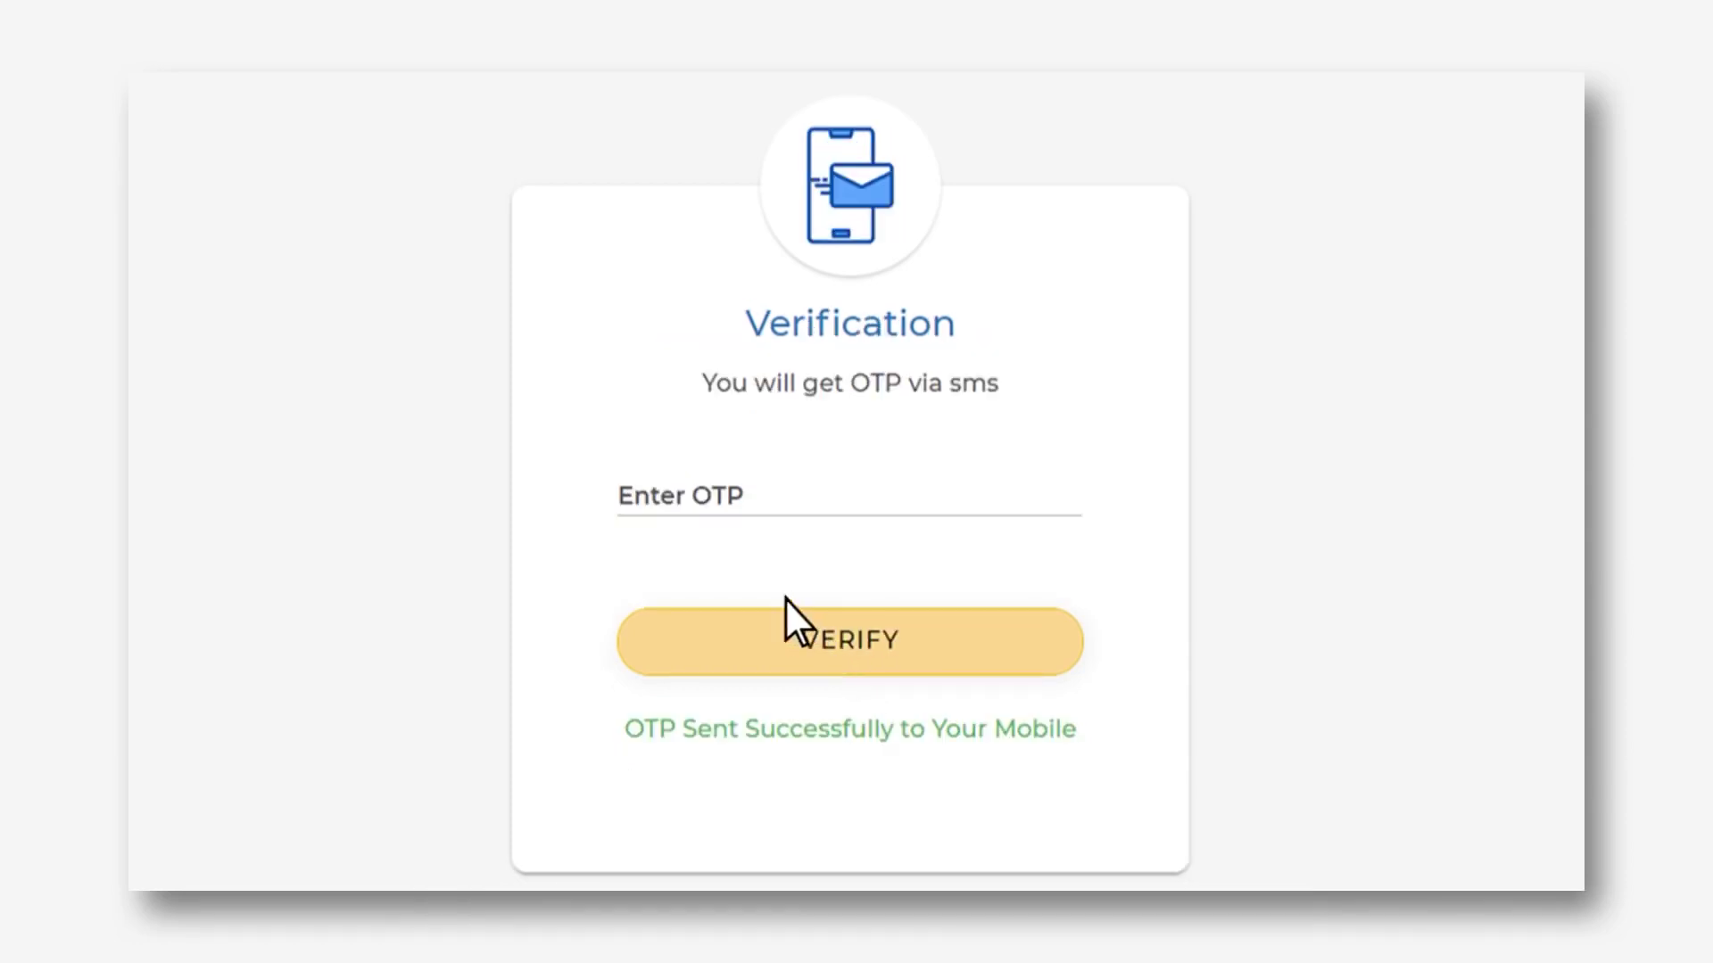
- Enter the received six-digit OTP and verify it to sign in
{"action": "left_click", "coordinate": [675, 502]}
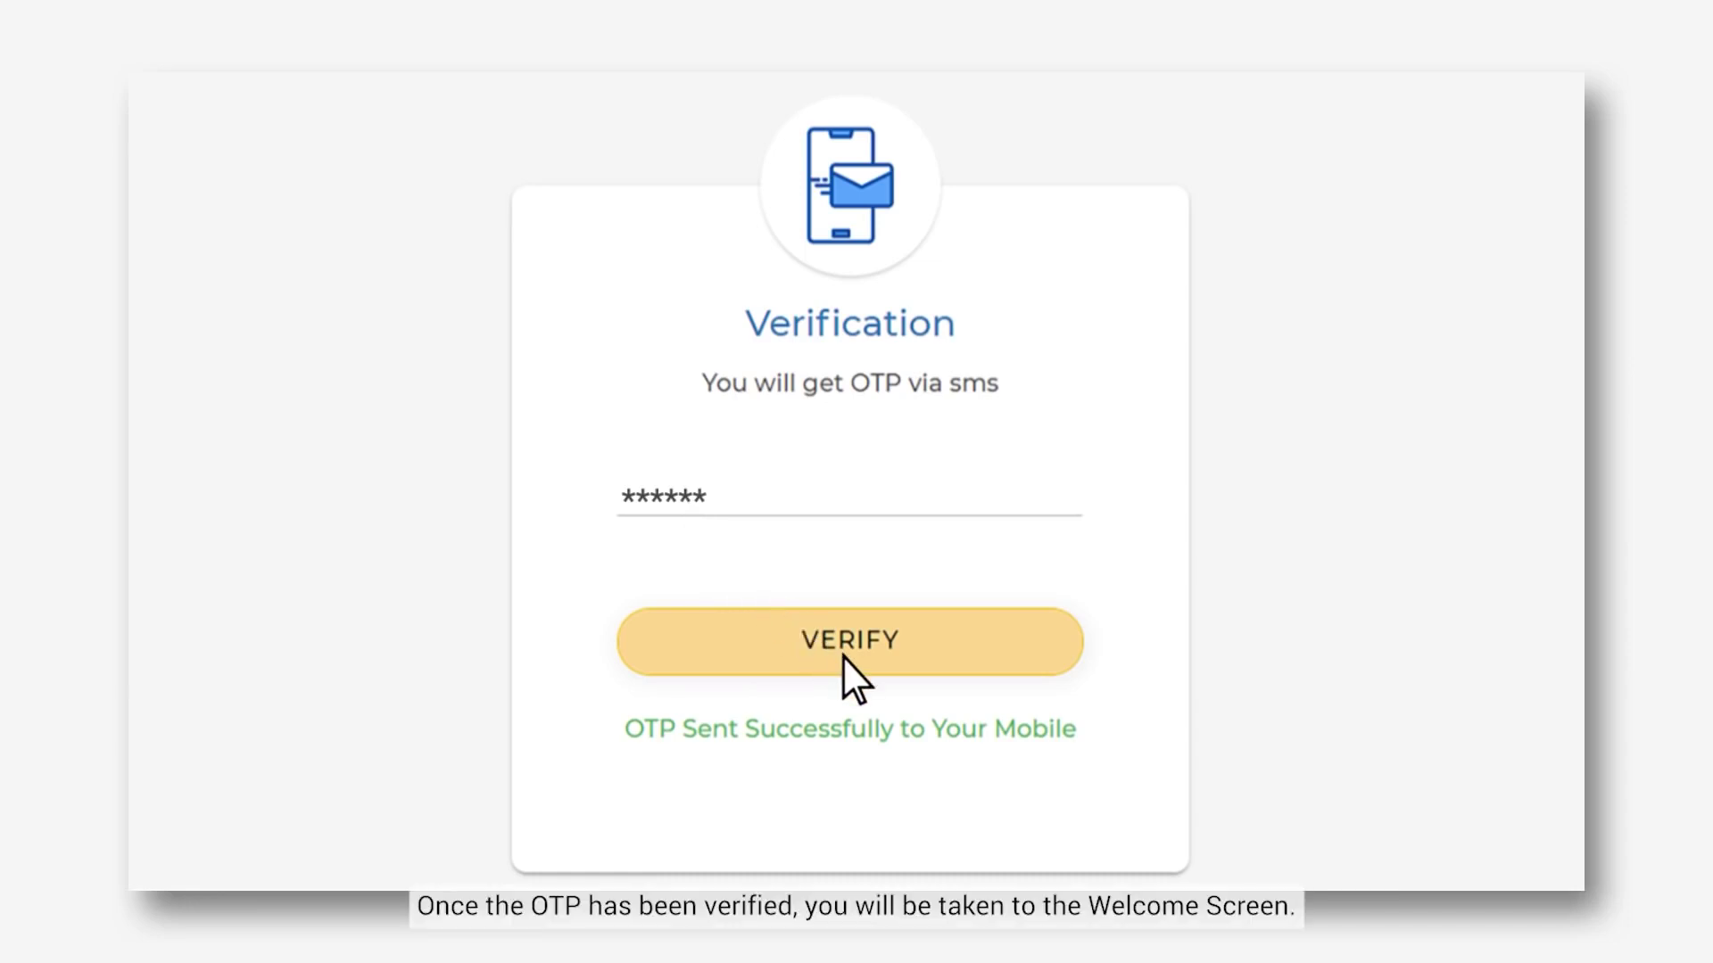
{"action": "left_click", "coordinate": [843, 656]}
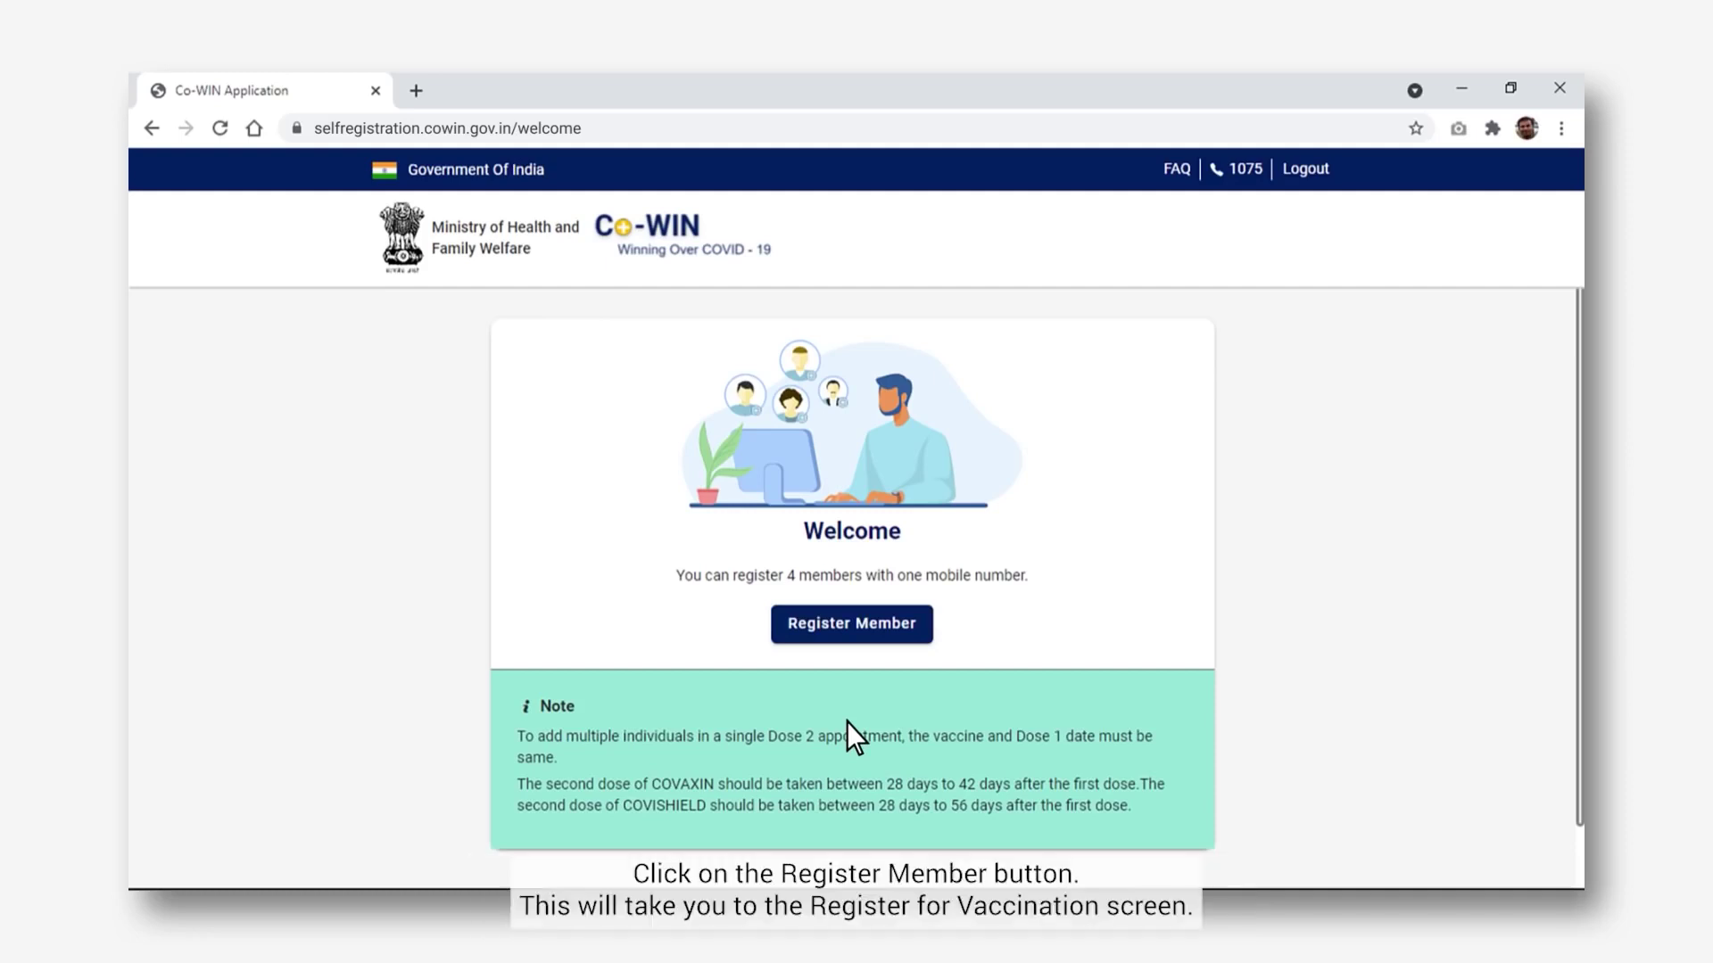
- Start a new member registration and bring up the Photo ID Proof choices
{"action": "left_click", "coordinate": [856, 625]}
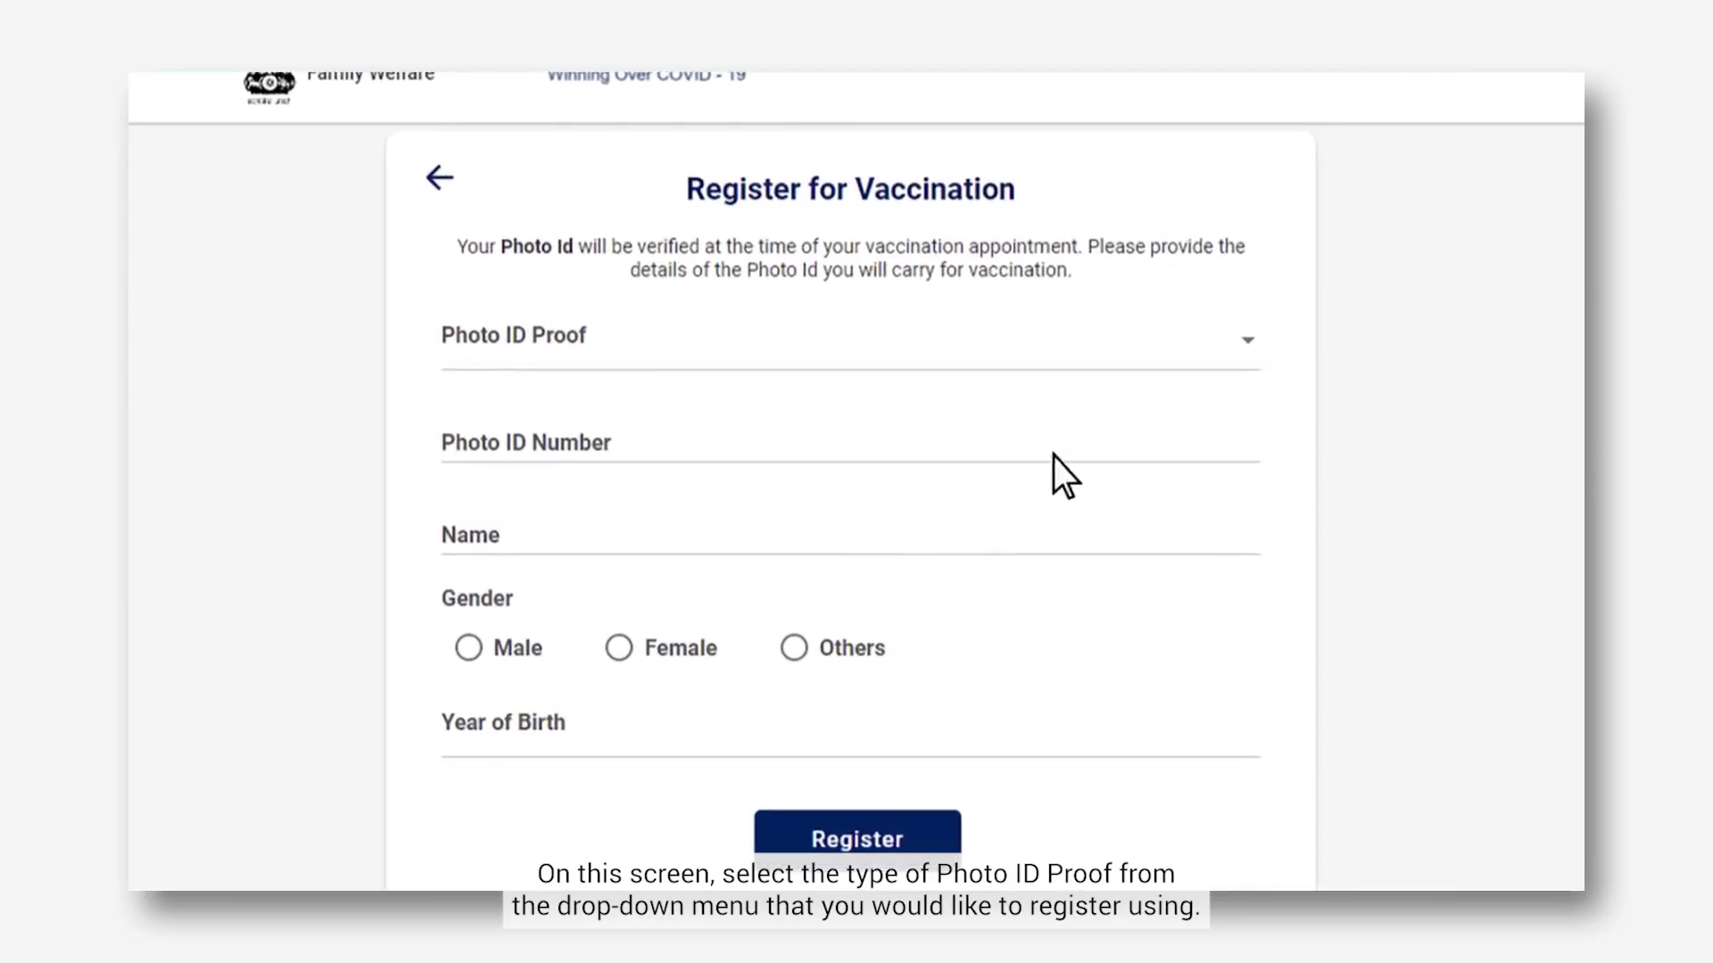
{"action": "left_click", "coordinate": [1251, 344]}
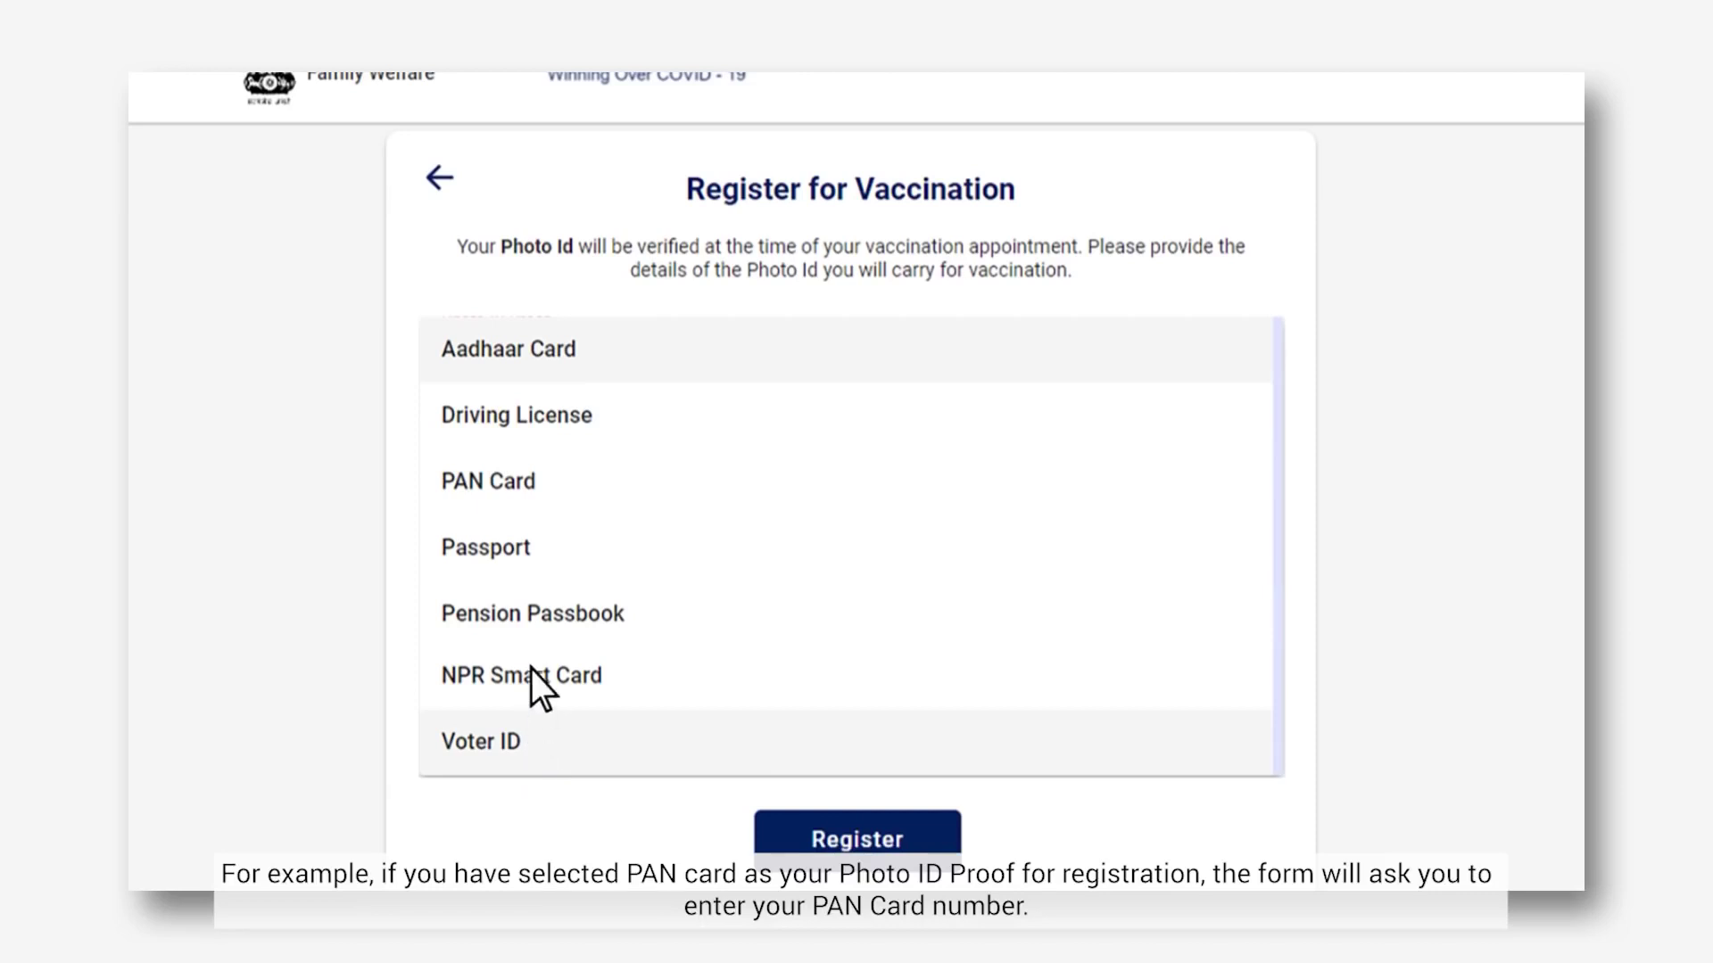
- Register the member using PAN Card, entering their PAN number and name as on card
{"action": "left_click", "coordinate": [540, 483]}
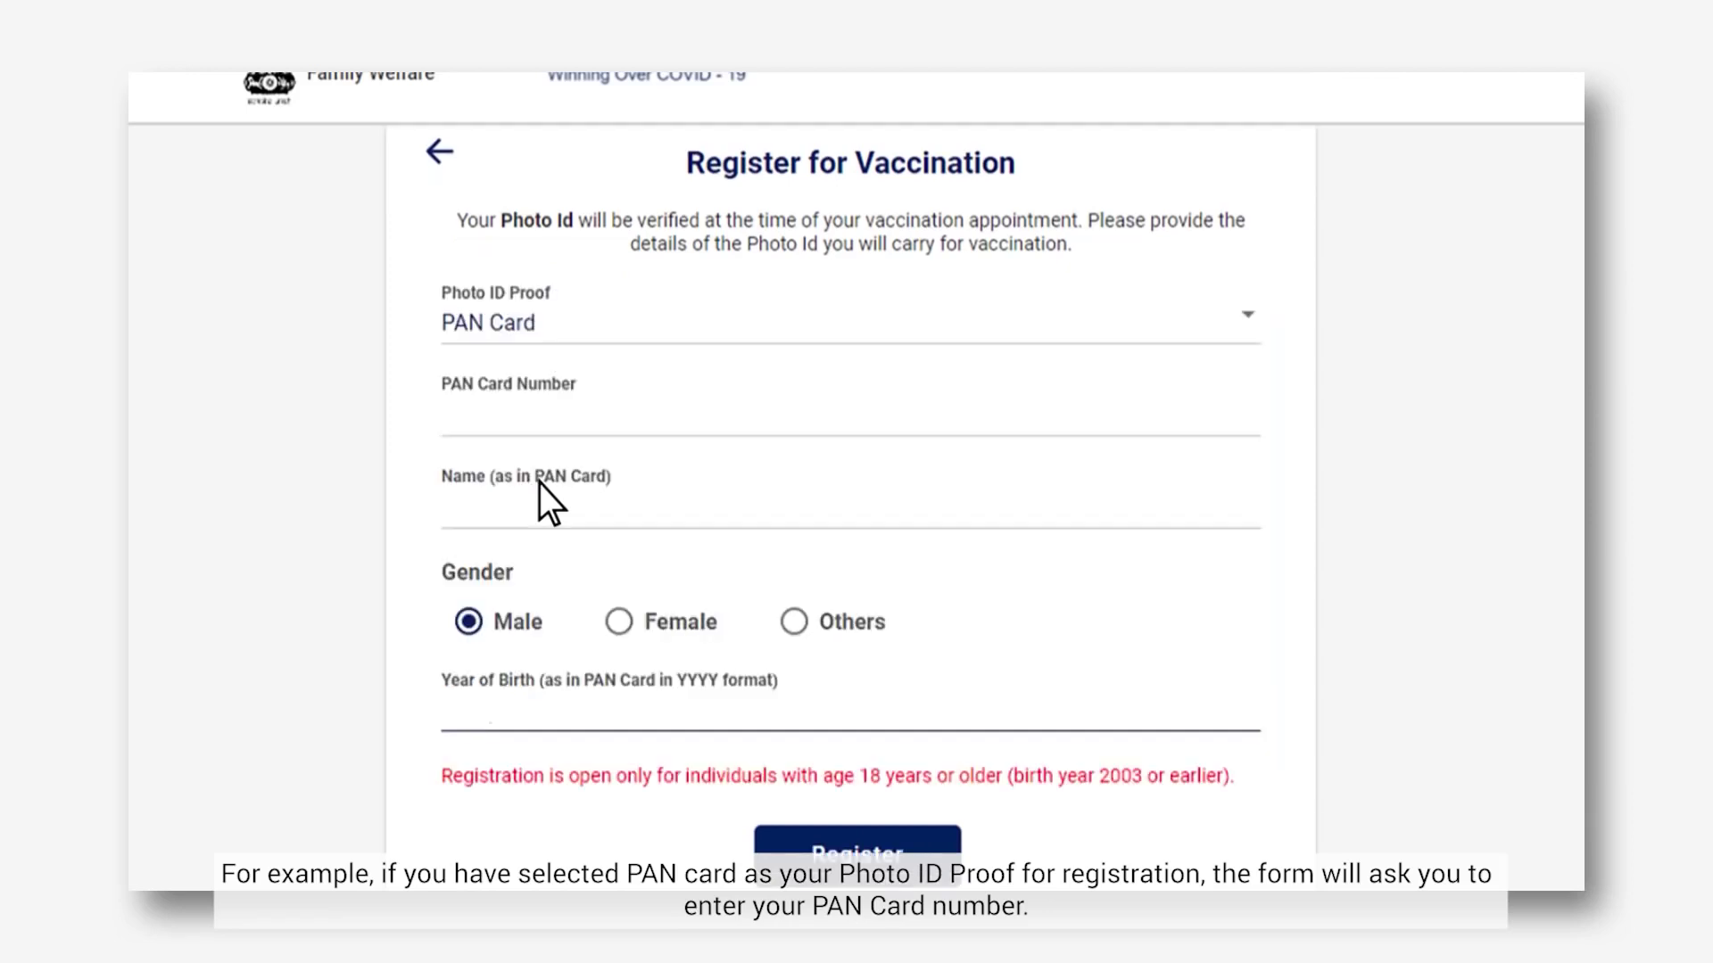
{"action": "left_click", "coordinate": [449, 435]}
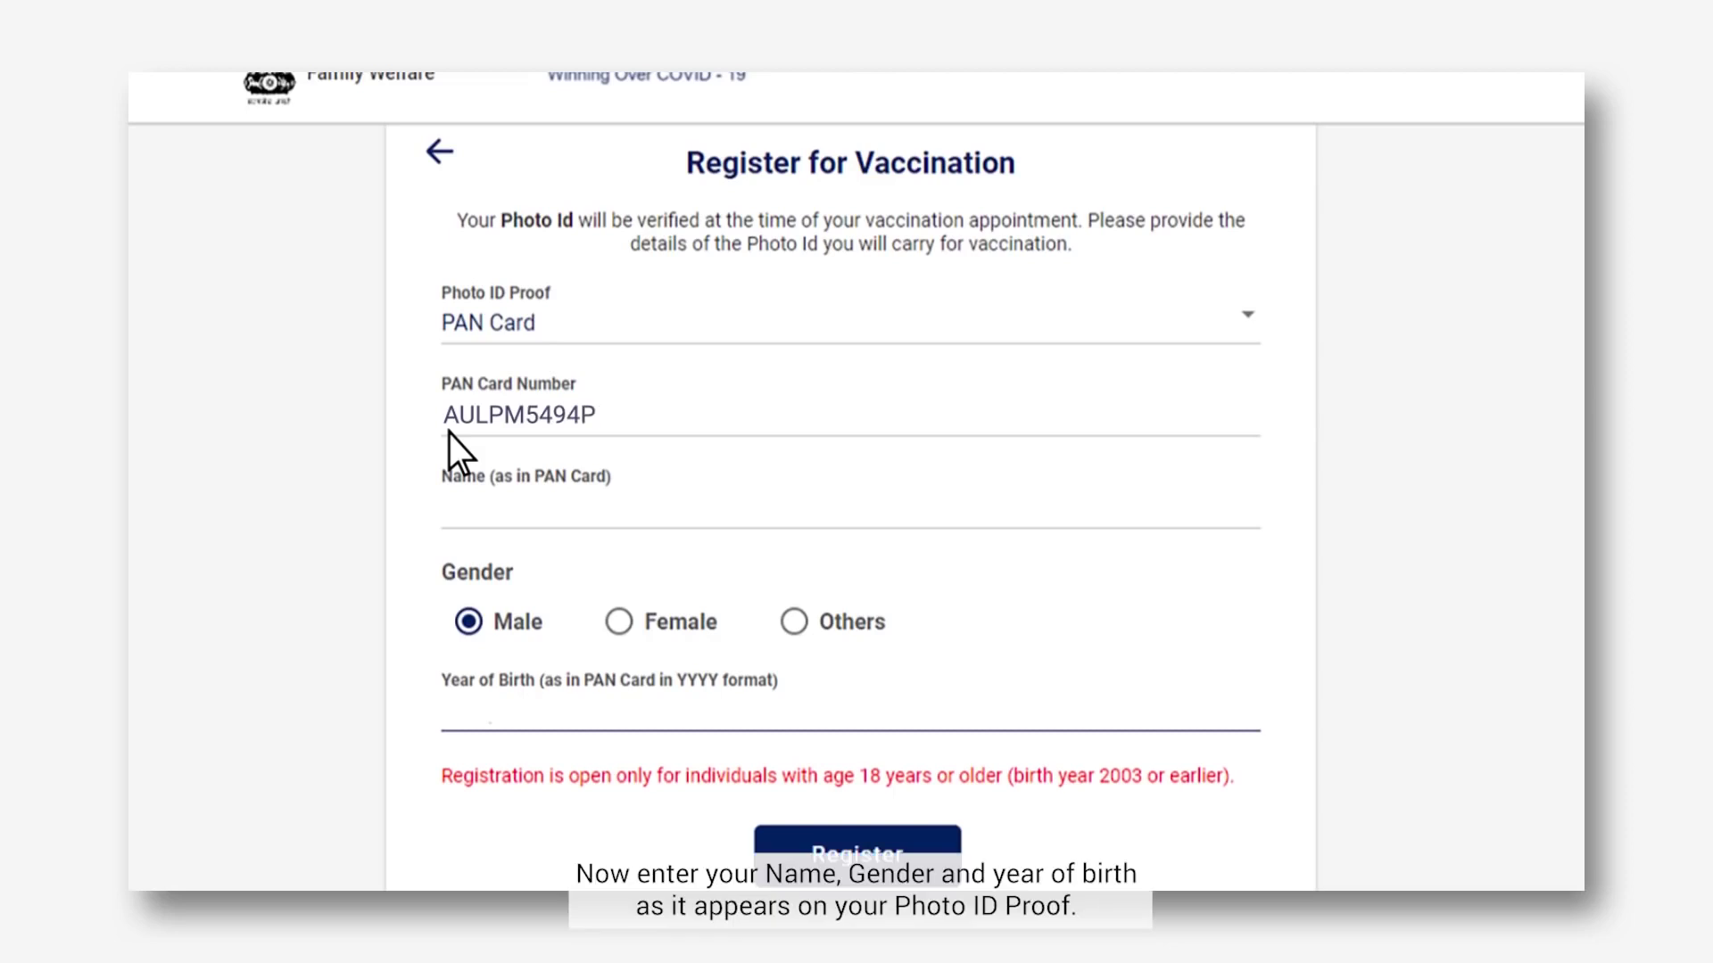
{"action": "left_click", "coordinate": [446, 513]}
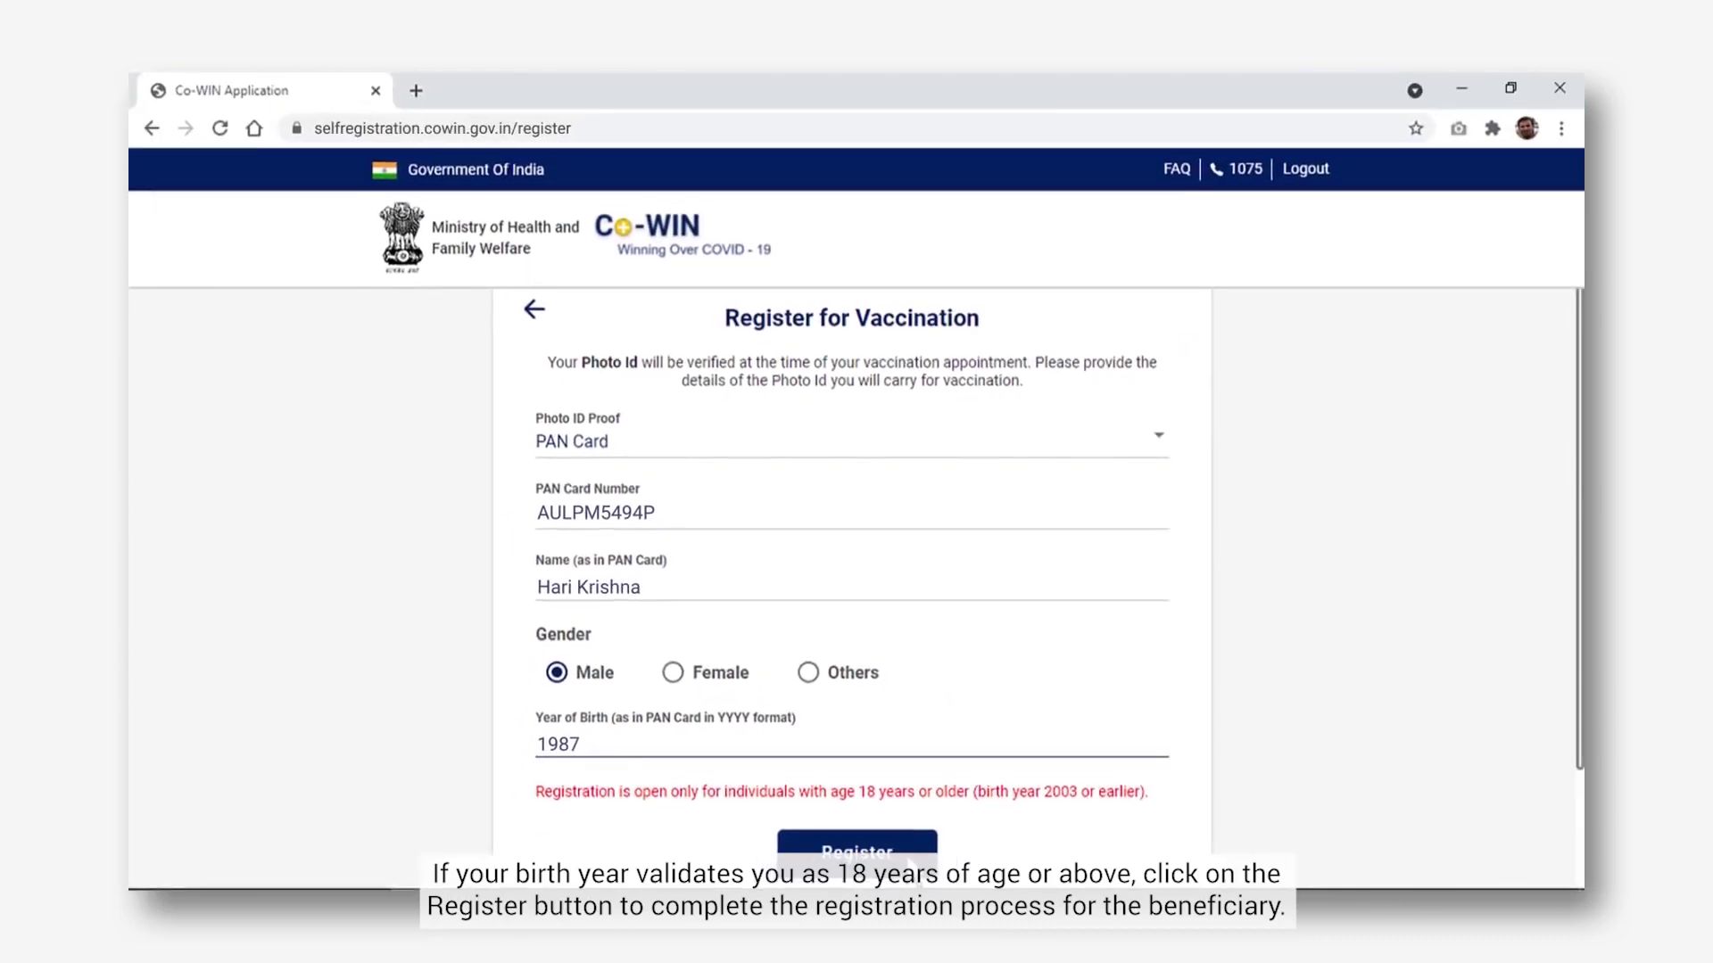
{"action": "left_click", "coordinate": [907, 855]}
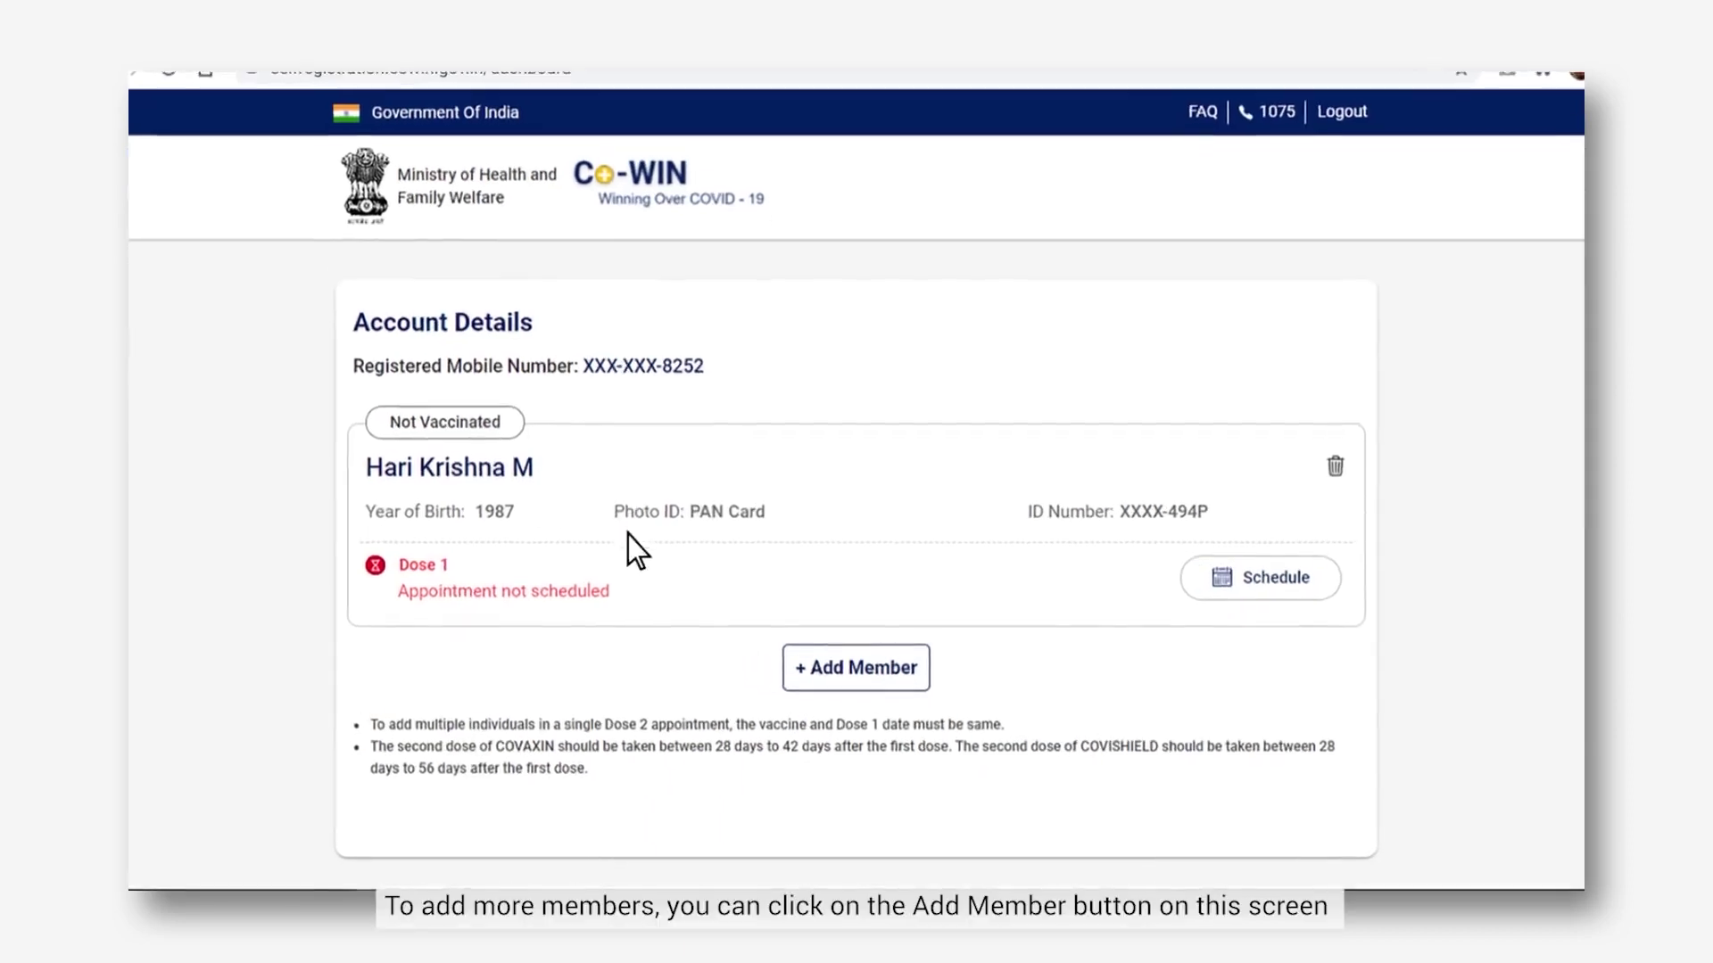
{"action": "left_click", "coordinate": [858, 647]}
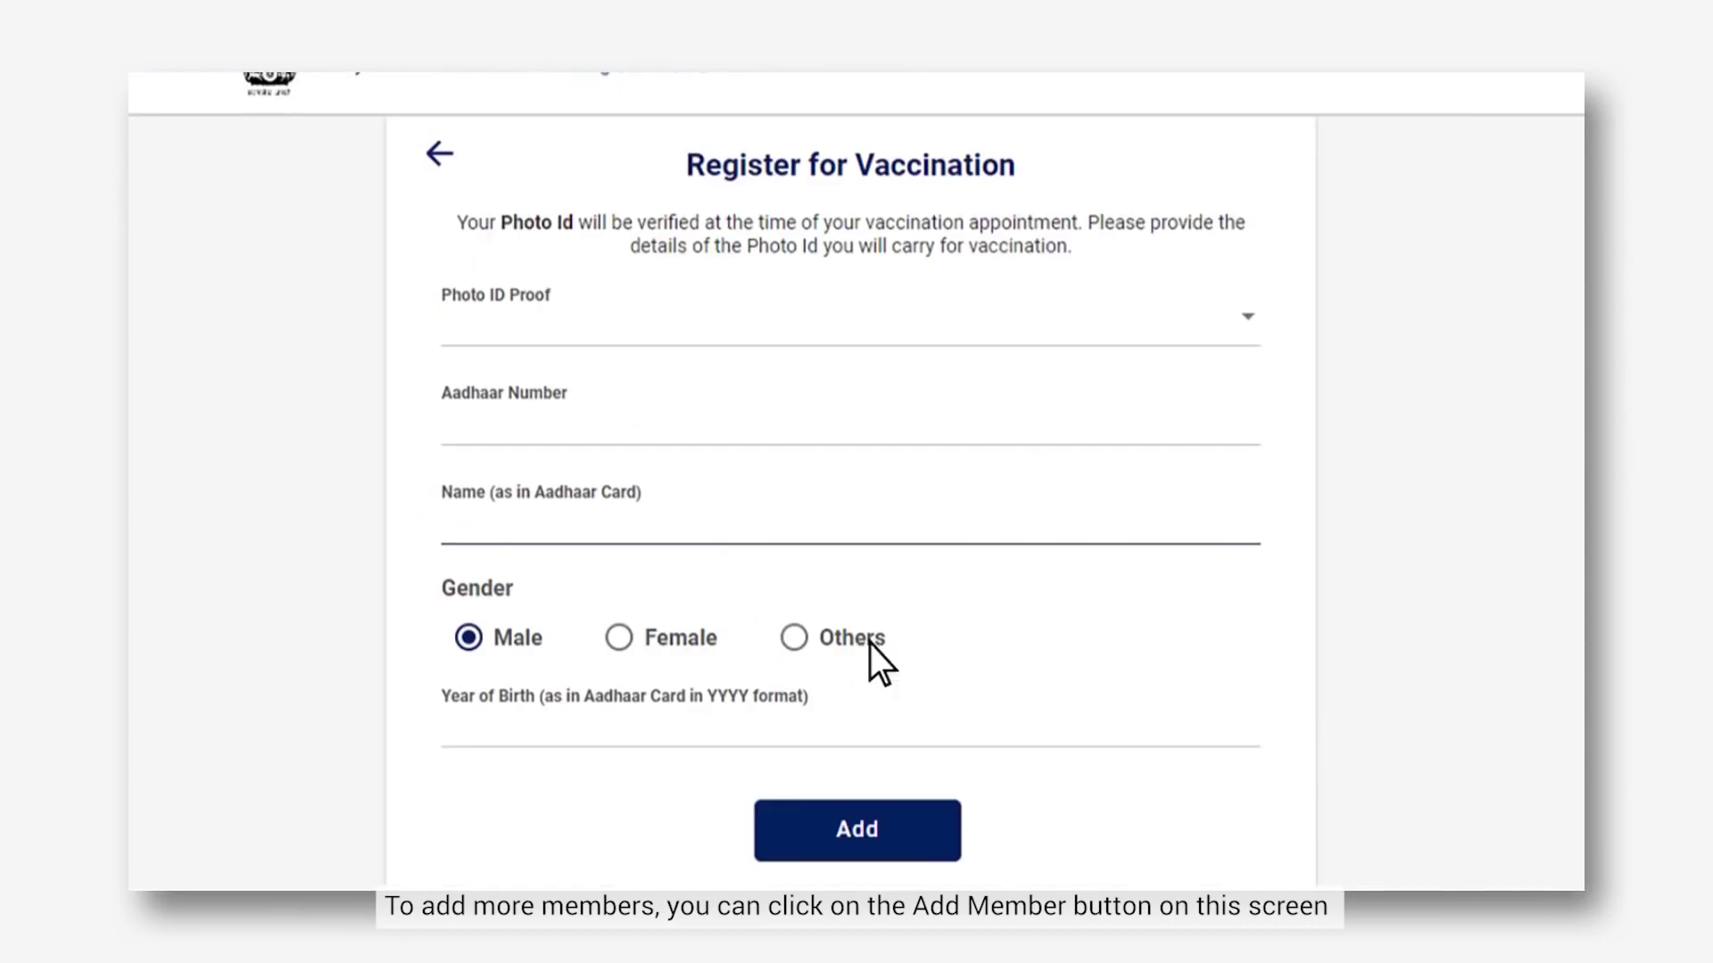
{"action": "left_click", "coordinate": [1232, 330]}
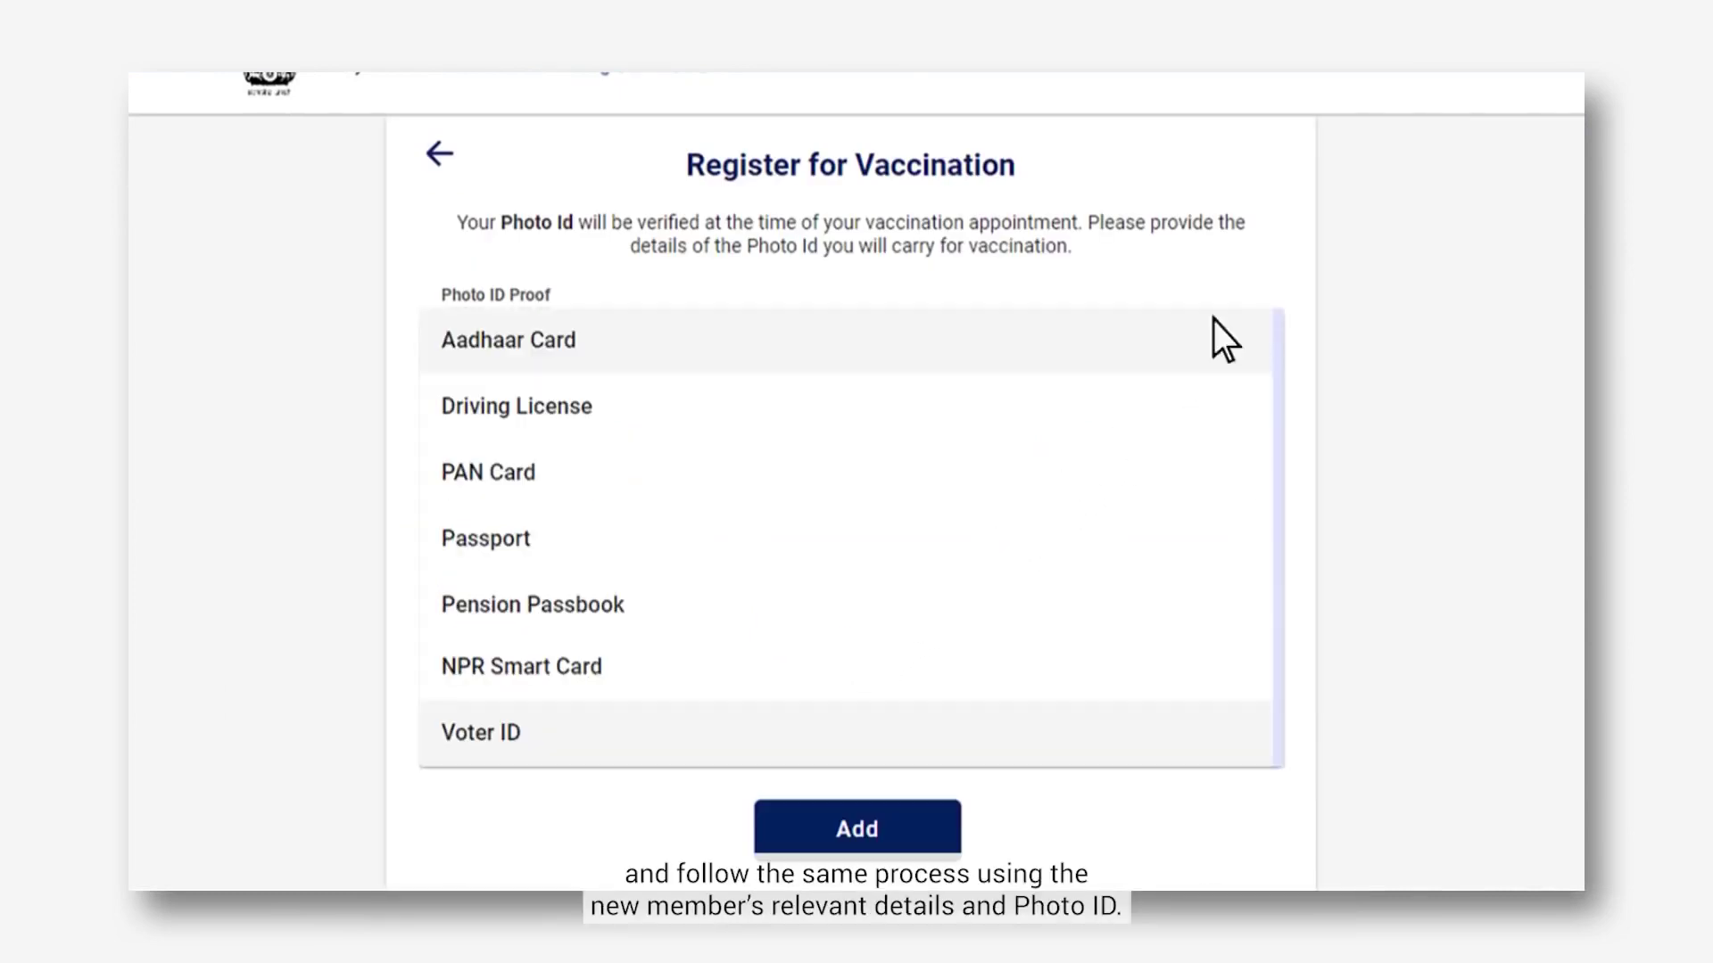
{"action": "left_click", "coordinate": [578, 347]}
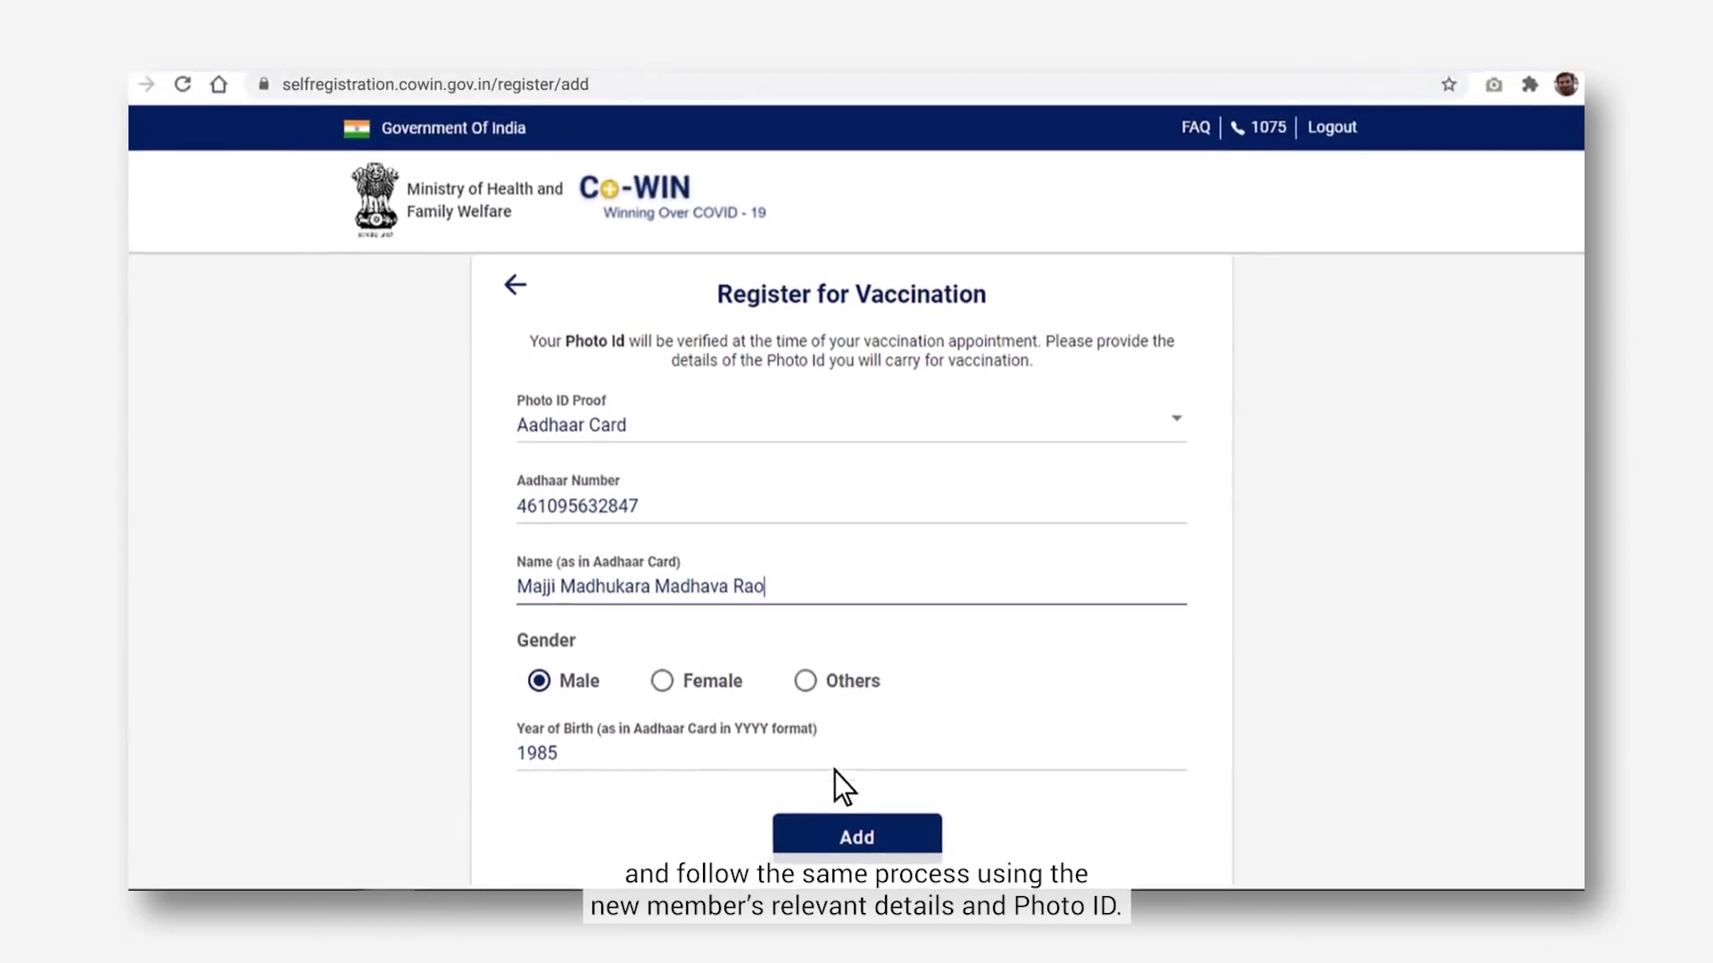
{"action": "left_click", "coordinate": [880, 843]}
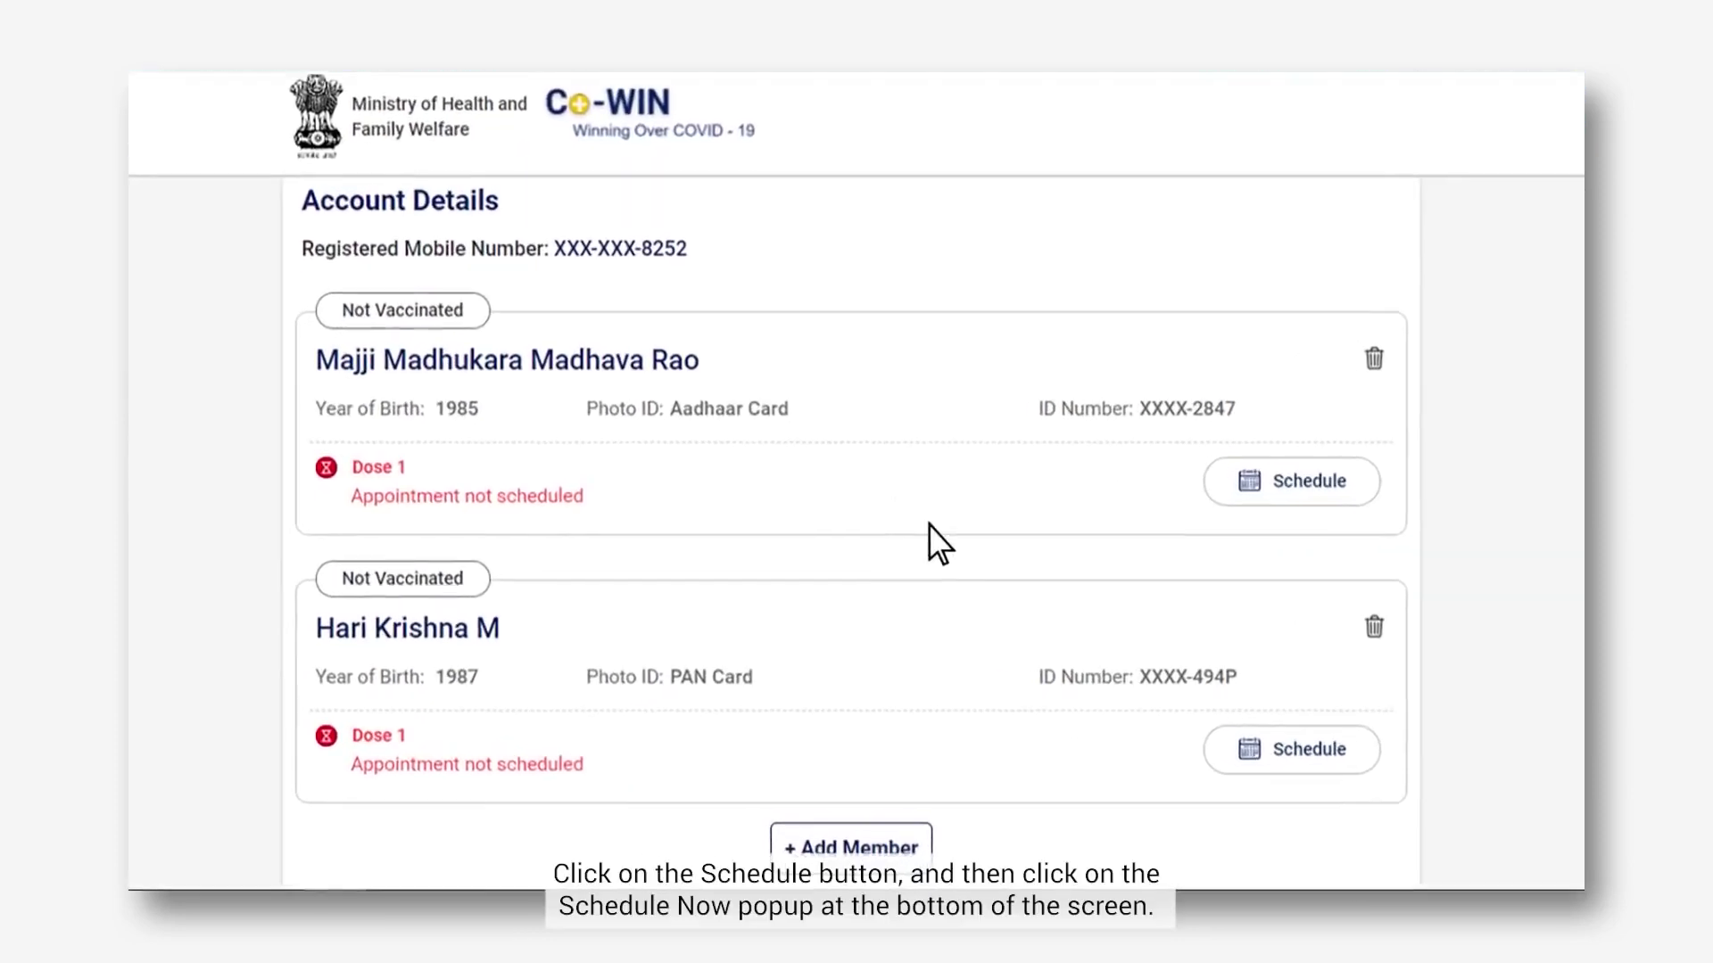
- Select both registered members for a joint dose 1 booking and proceed to Schedule Now
{"action": "left_click", "coordinate": [1353, 725]}
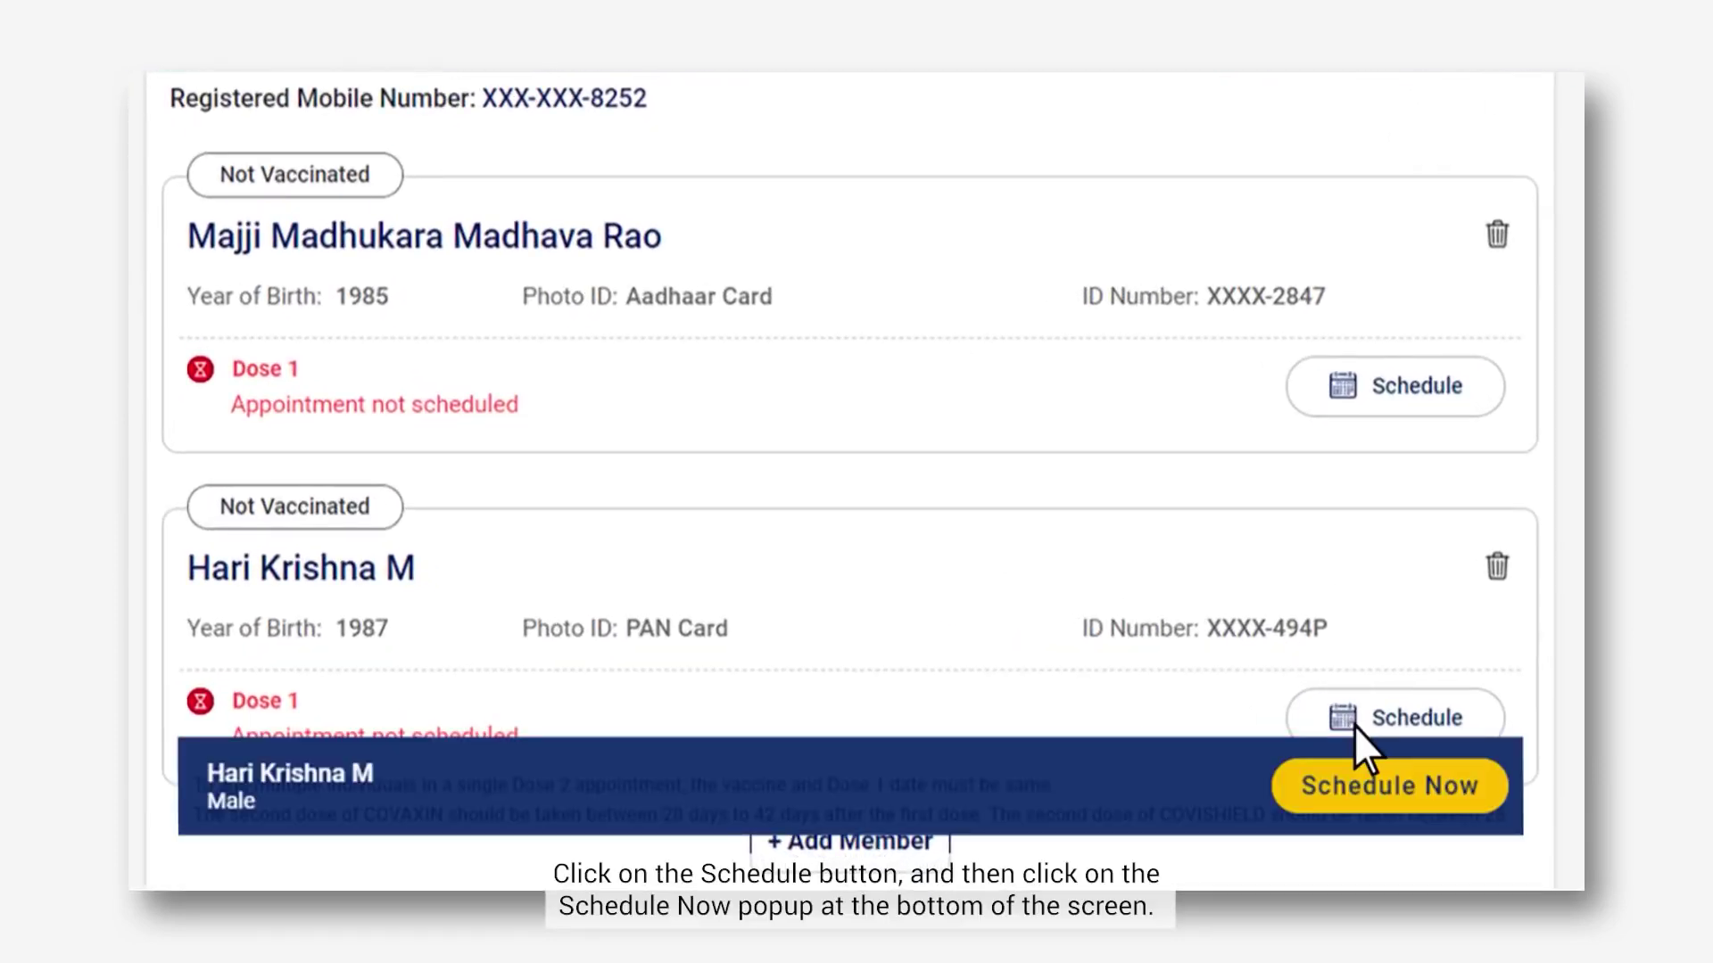
{"action": "left_click", "coordinate": [1409, 803]}
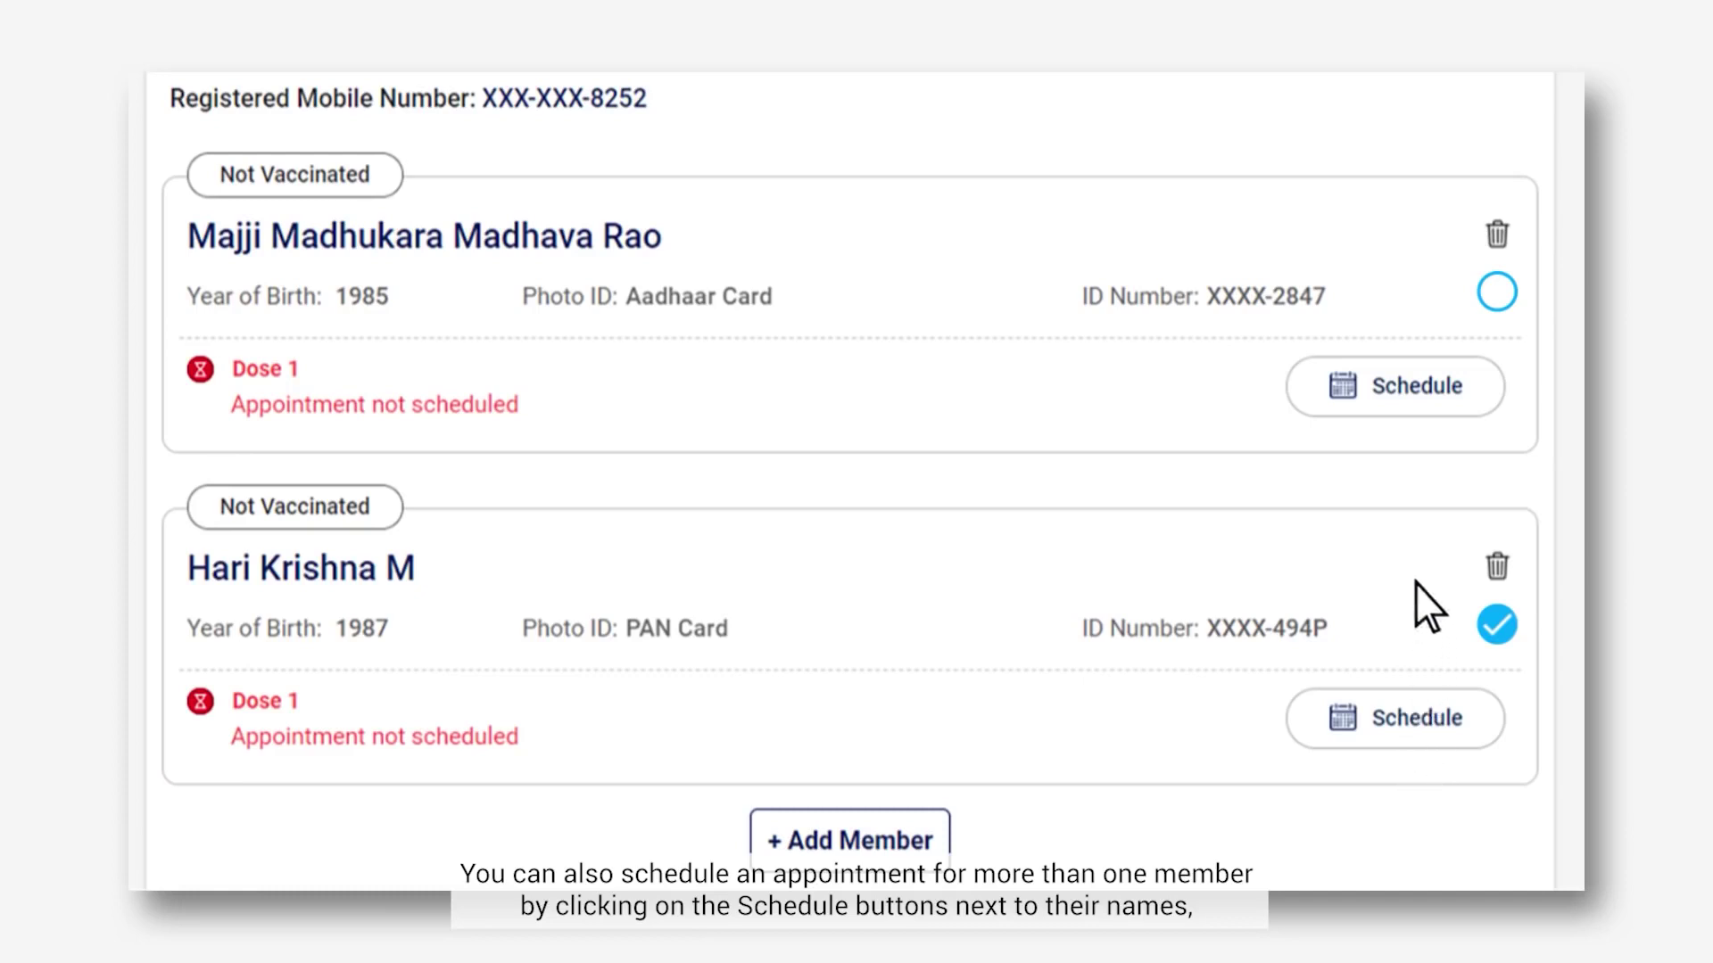
{"action": "left_click", "coordinate": [1421, 403]}
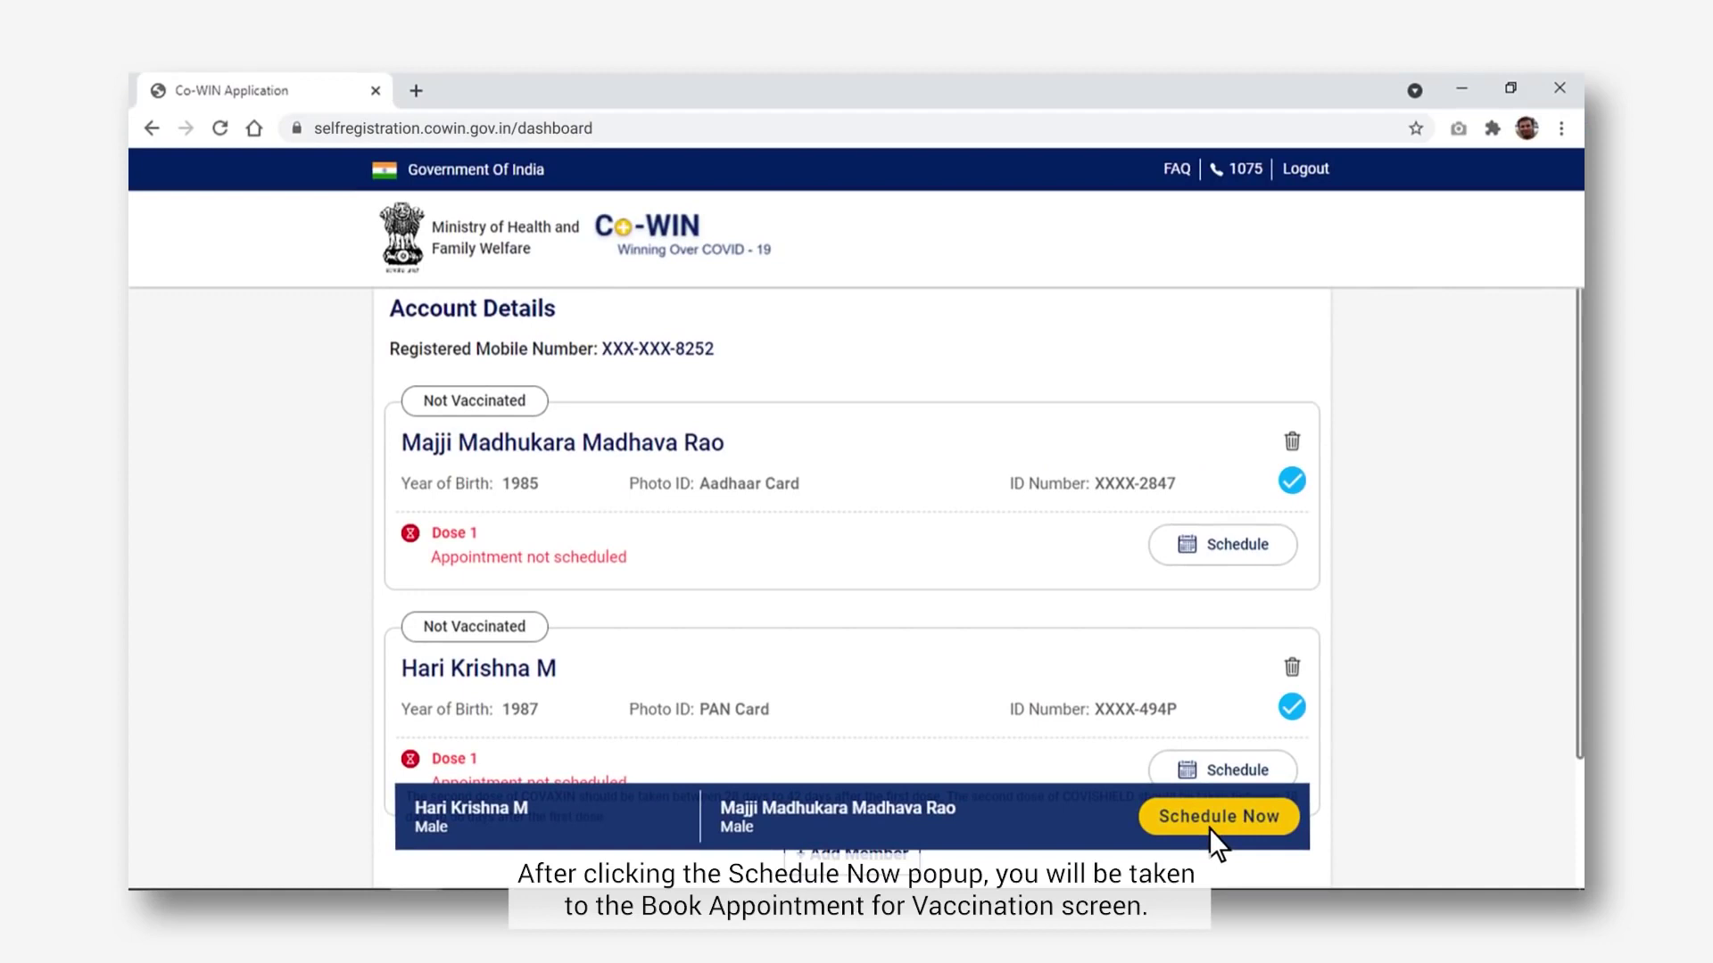
{"action": "left_click", "coordinate": [1211, 830]}
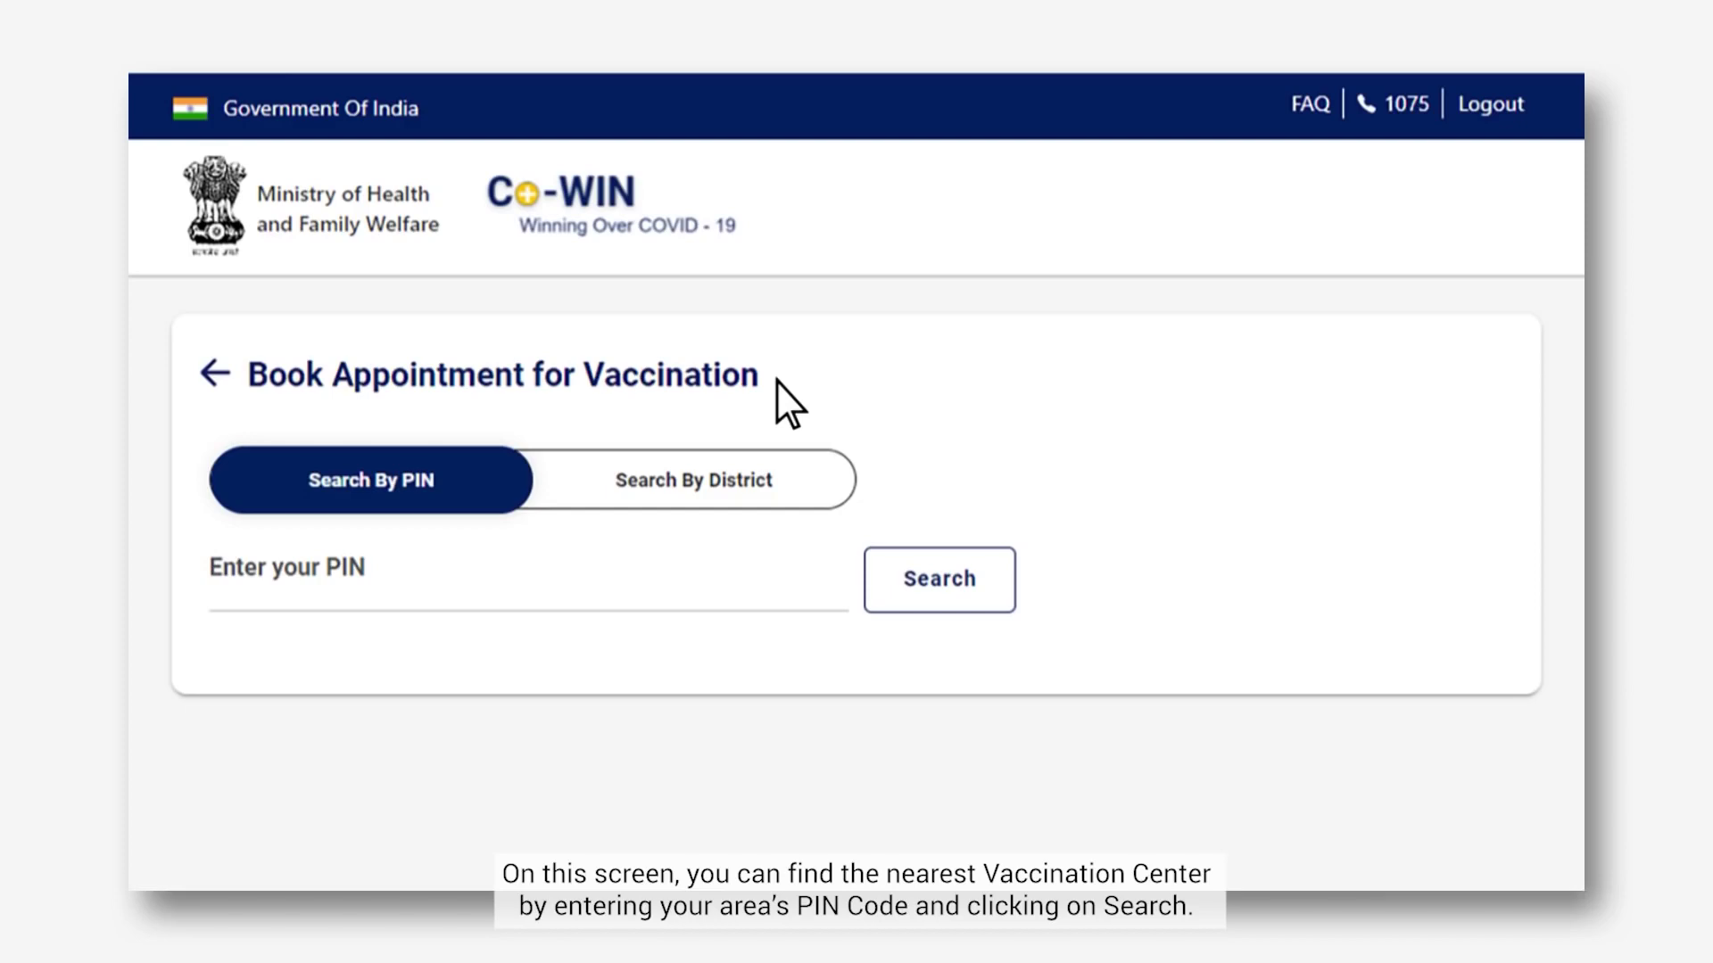
- Search centres for PIN 400054, then switch to district search with Maharashtra and Mumbai
{"action": "left_click", "coordinate": [220, 607]}
{"action": "type", "text": "400054"}
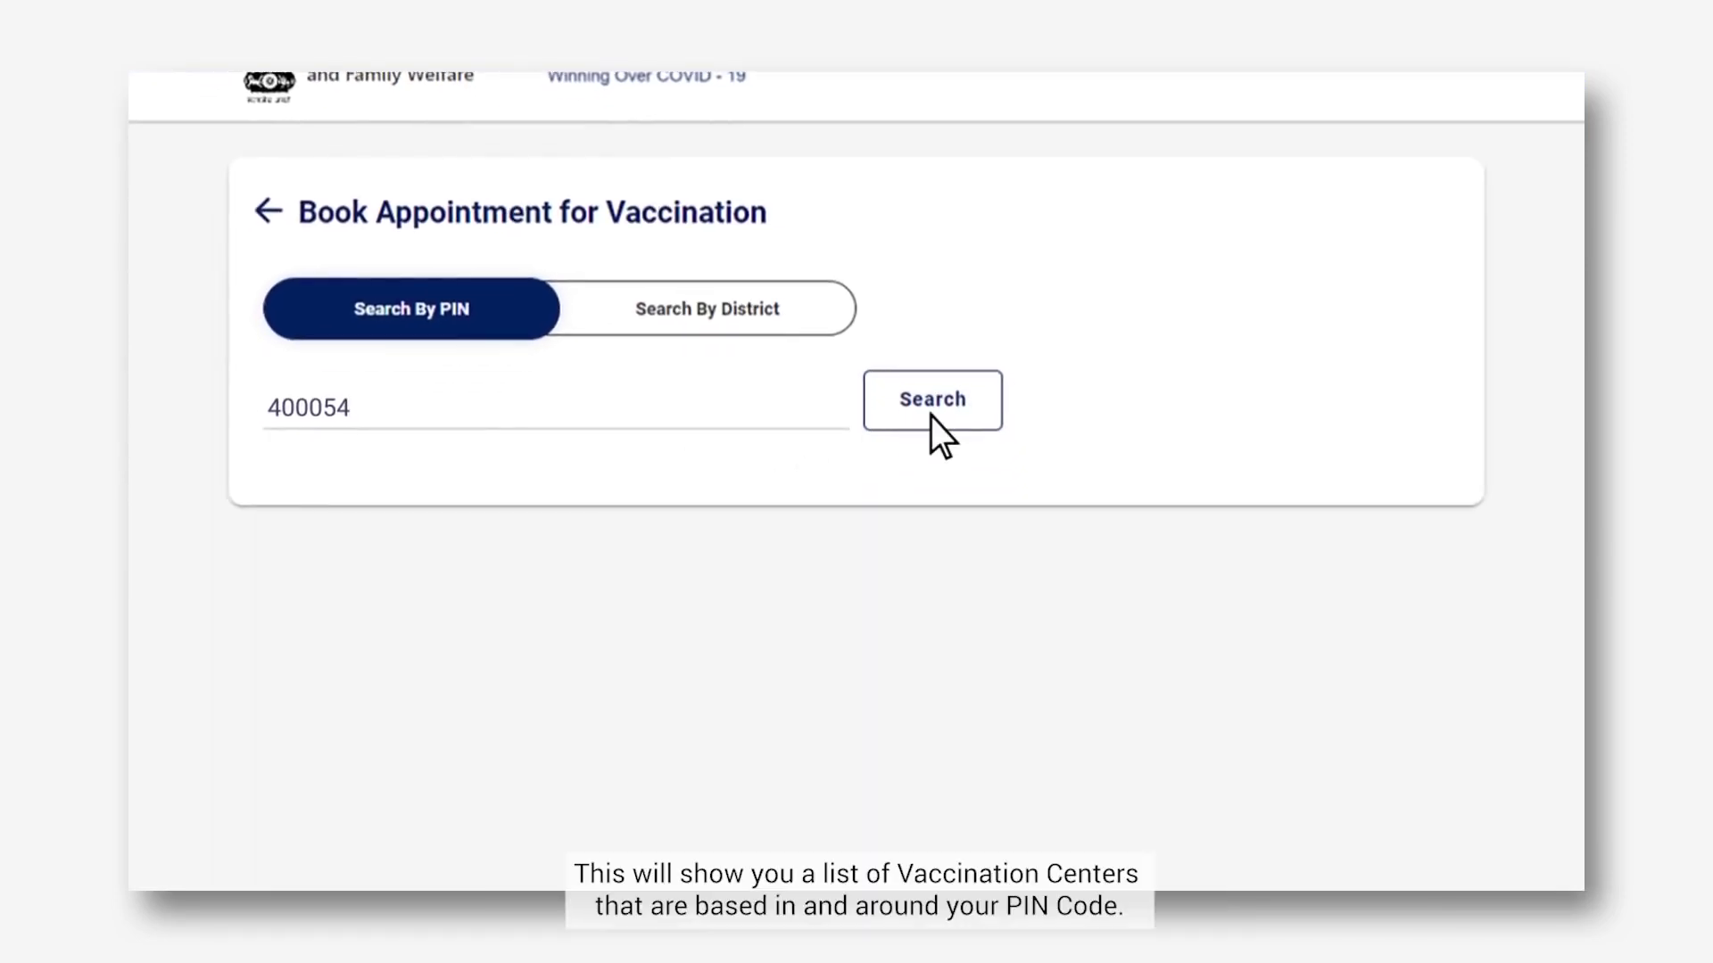
{"action": "left_click", "coordinate": [929, 415]}
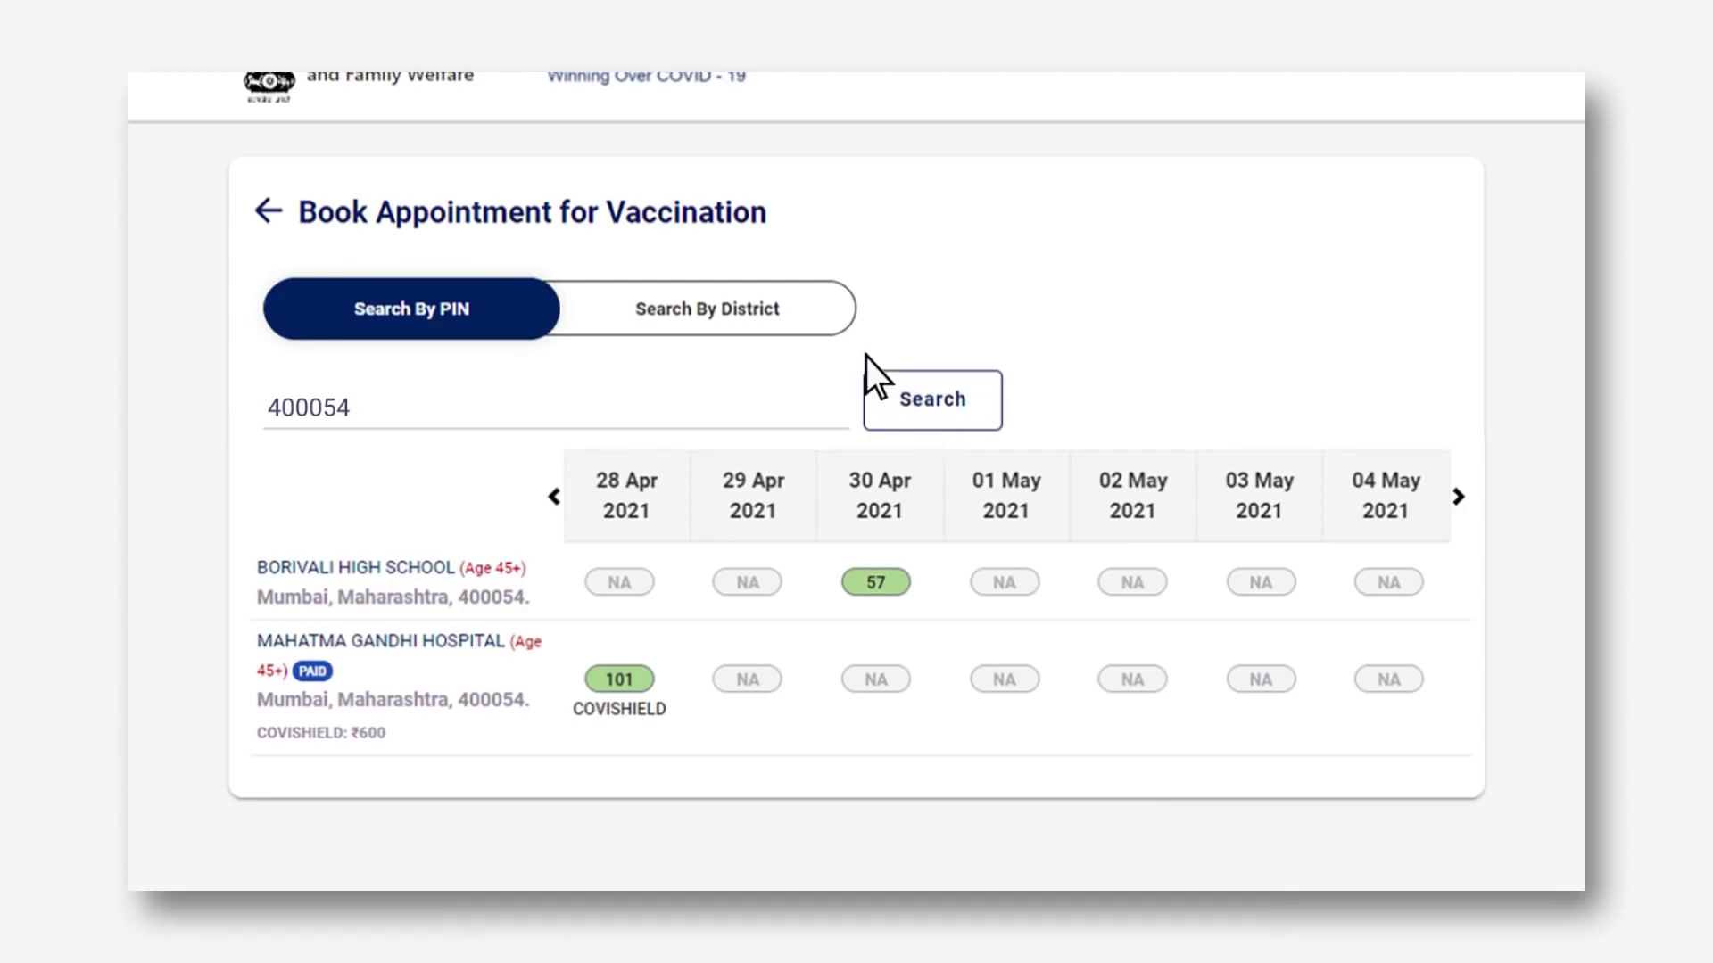
{"action": "left_click", "coordinate": [819, 328]}
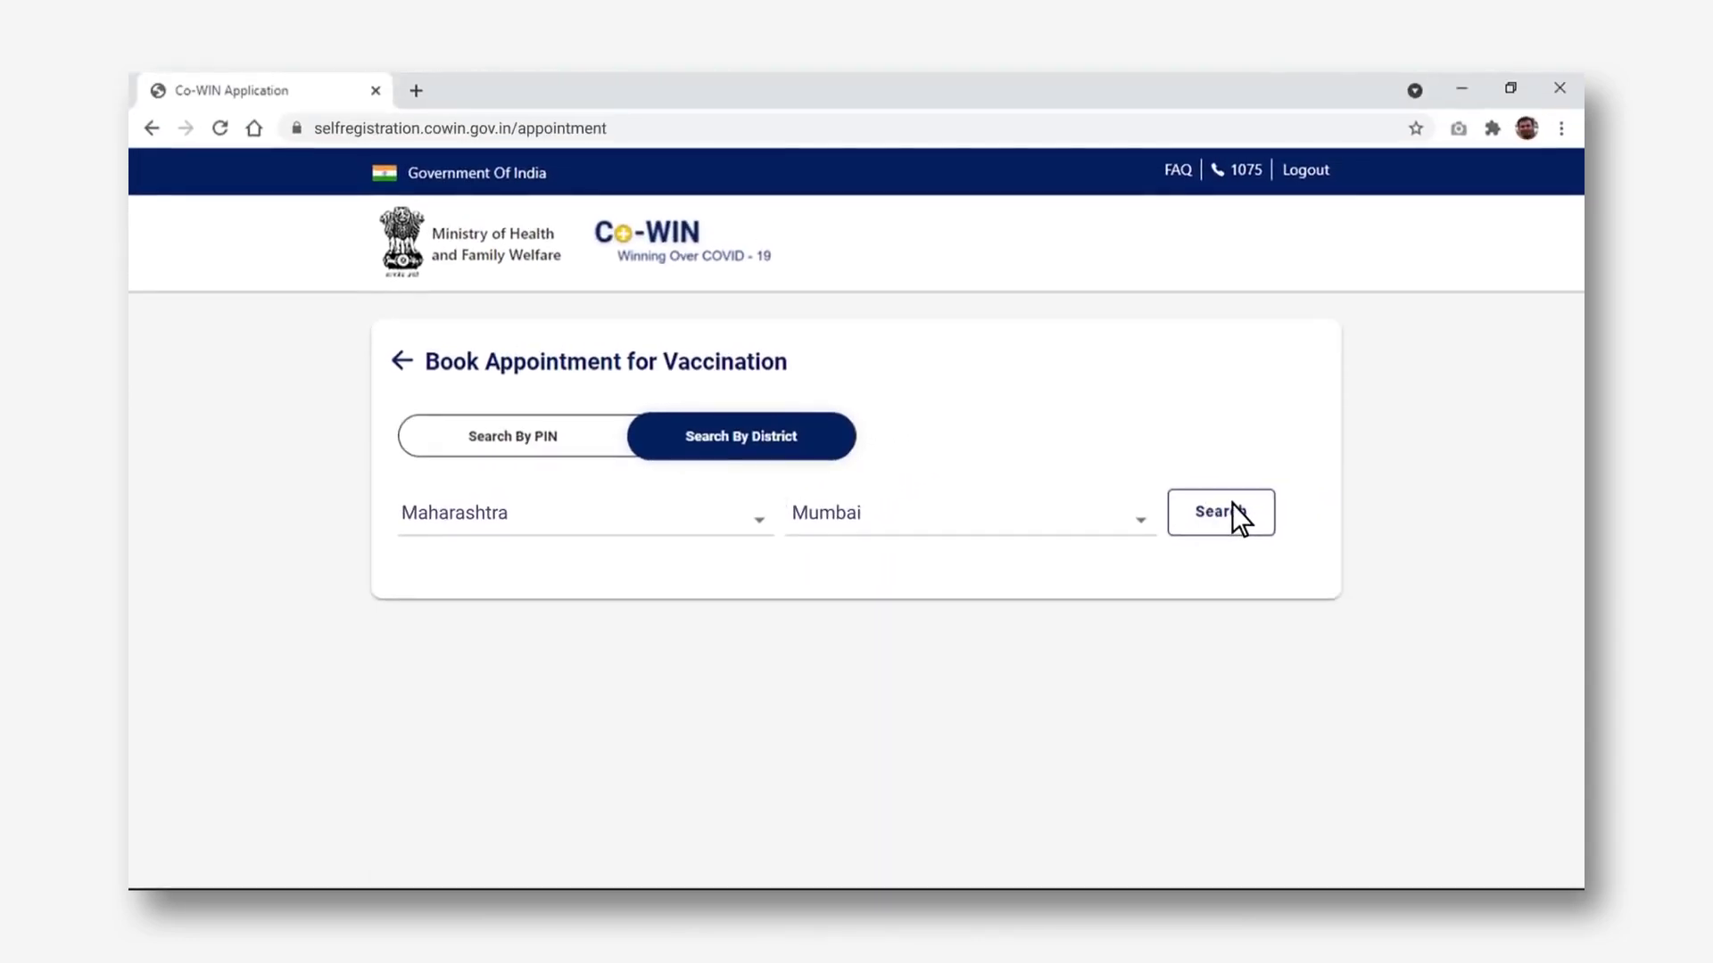
- List Mumbai district centres with availability and try the Borivali High School slot
{"action": "left_click", "coordinate": [1233, 505]}
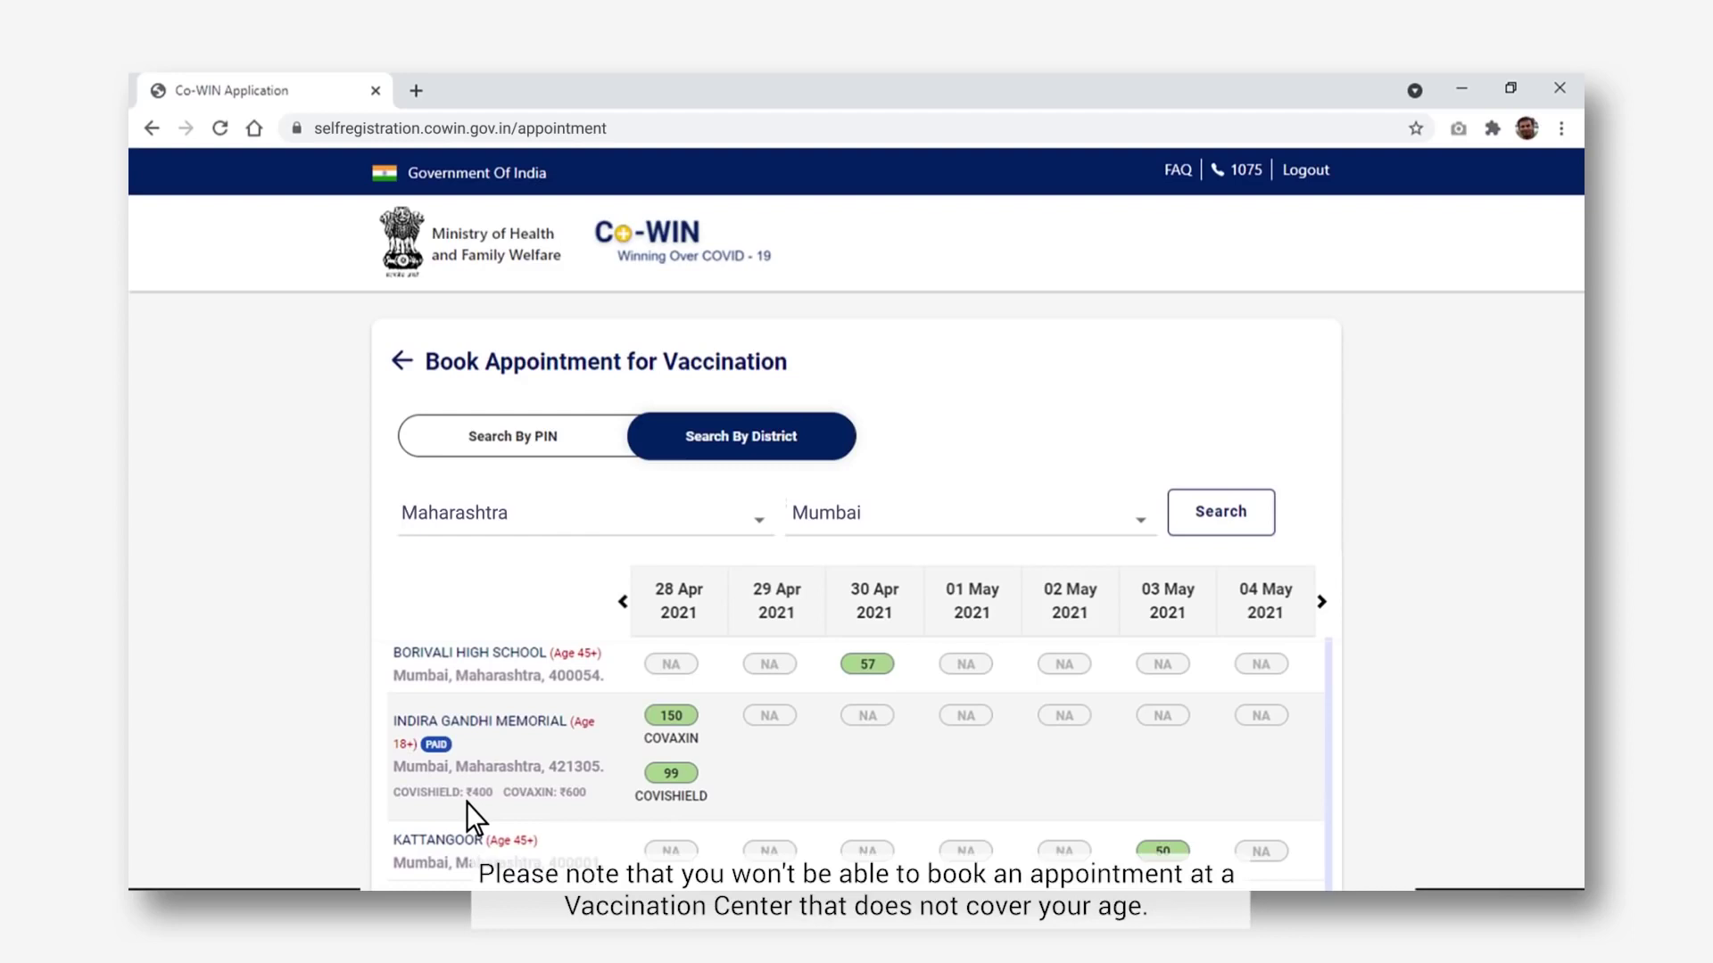
{"action": "left_click", "coordinate": [579, 655]}
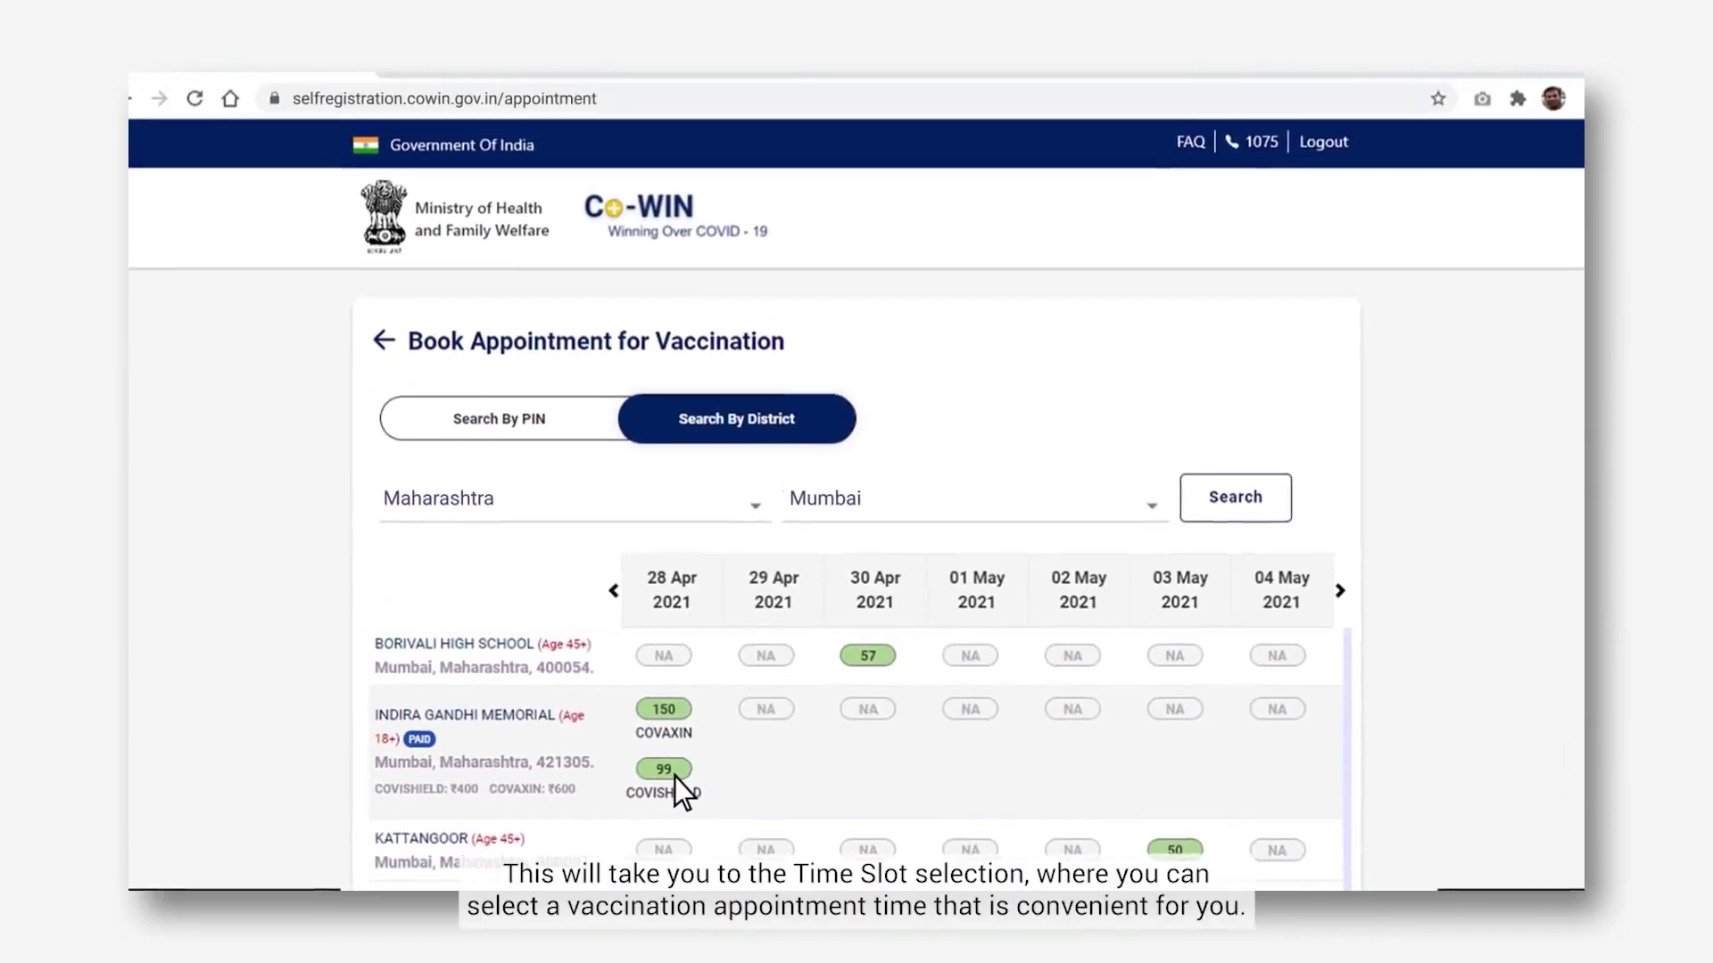
- Book the 28 Apr COVISHIELD slot at Indira Gandhi Memorial for 11:00AM-01:00PM
{"action": "left_click", "coordinate": [681, 781]}
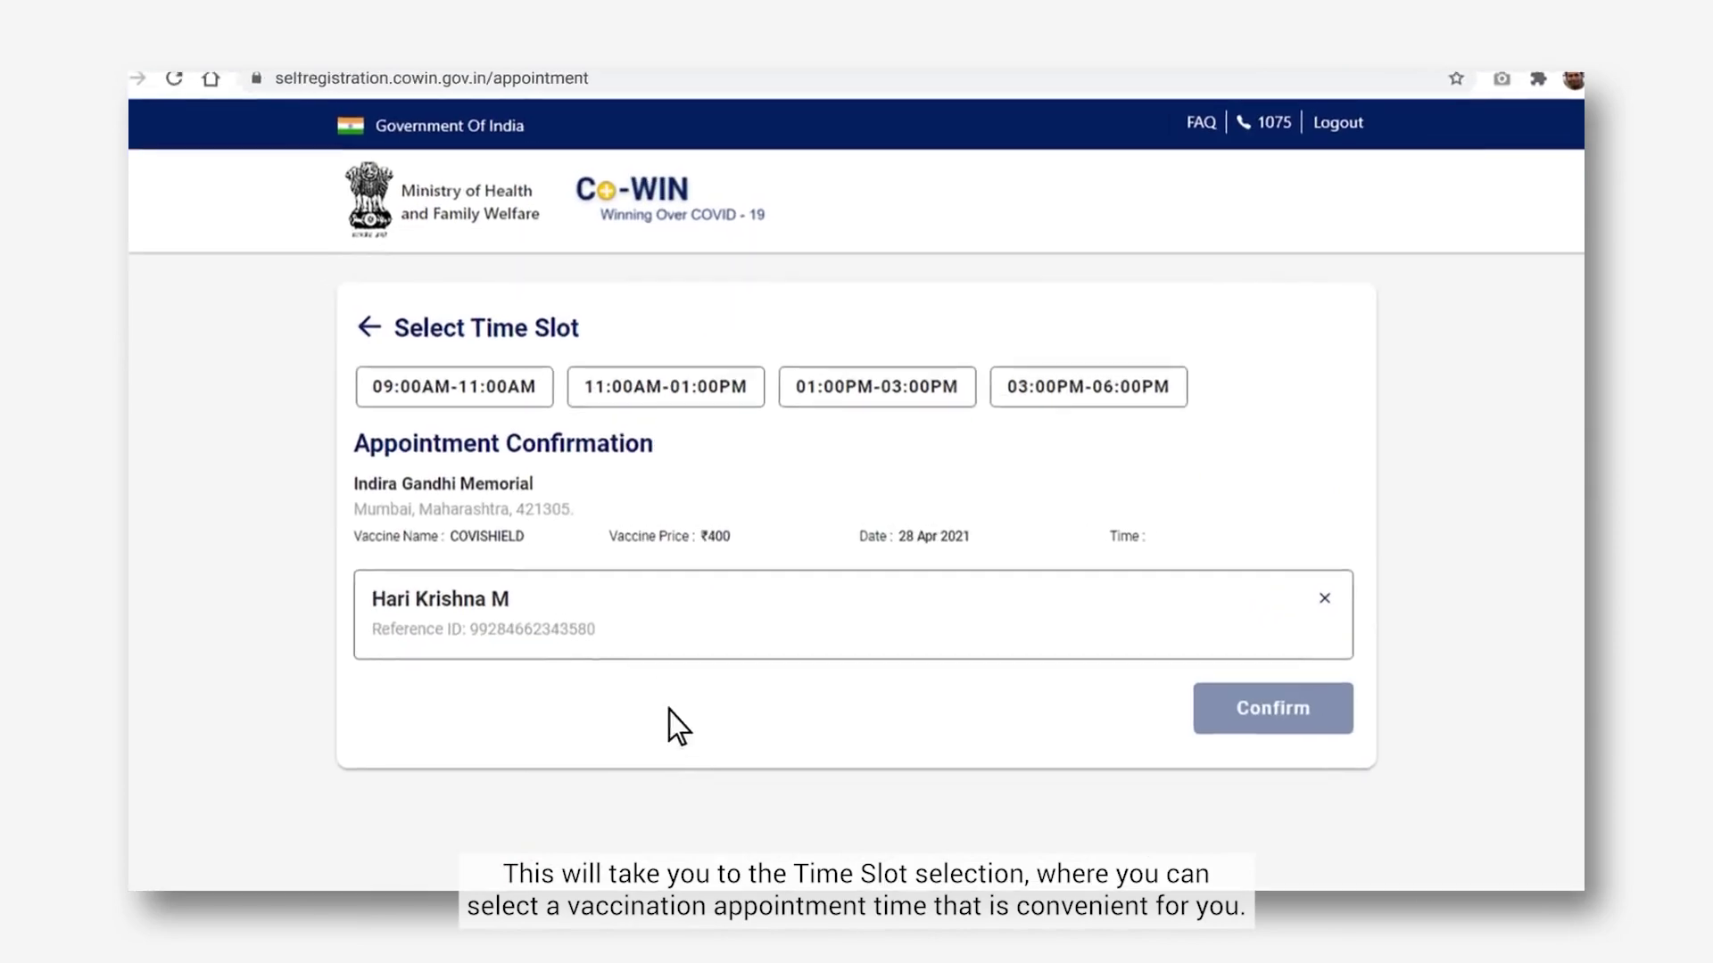
{"action": "left_click", "coordinate": [610, 256]}
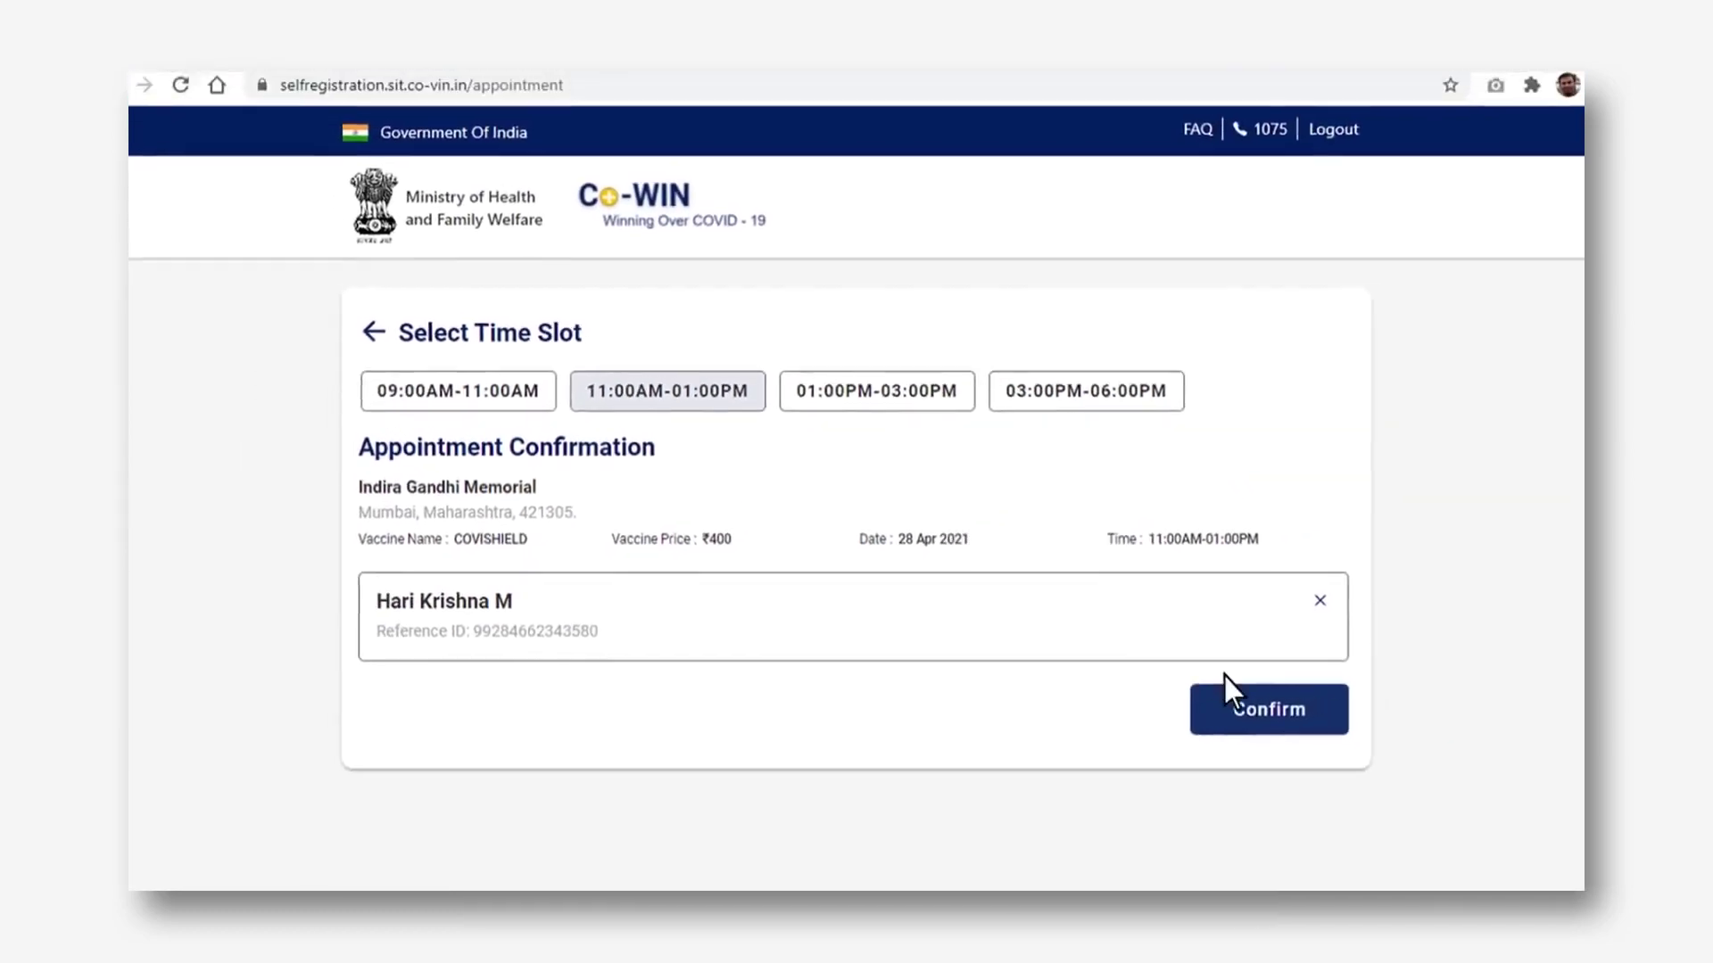
{"action": "left_click", "coordinate": [1317, 723]}
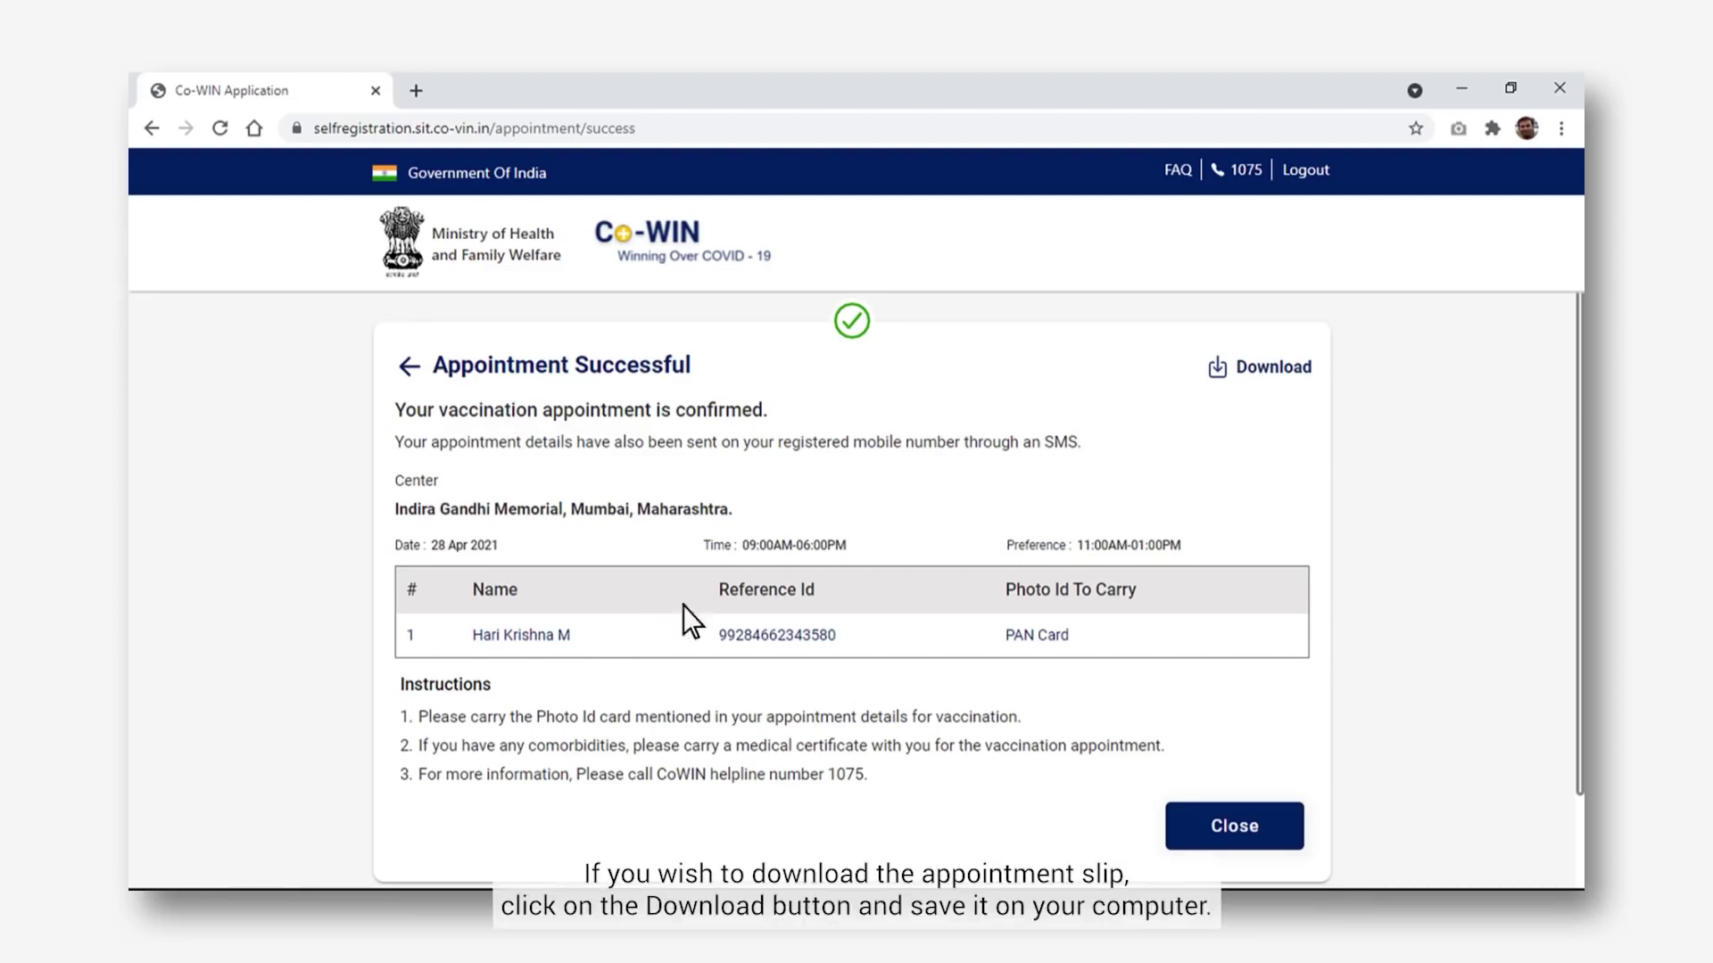
- Download Appointment_slip.pdf and close the confirmation to return to the dashboard
{"action": "left_click", "coordinate": [1247, 382]}
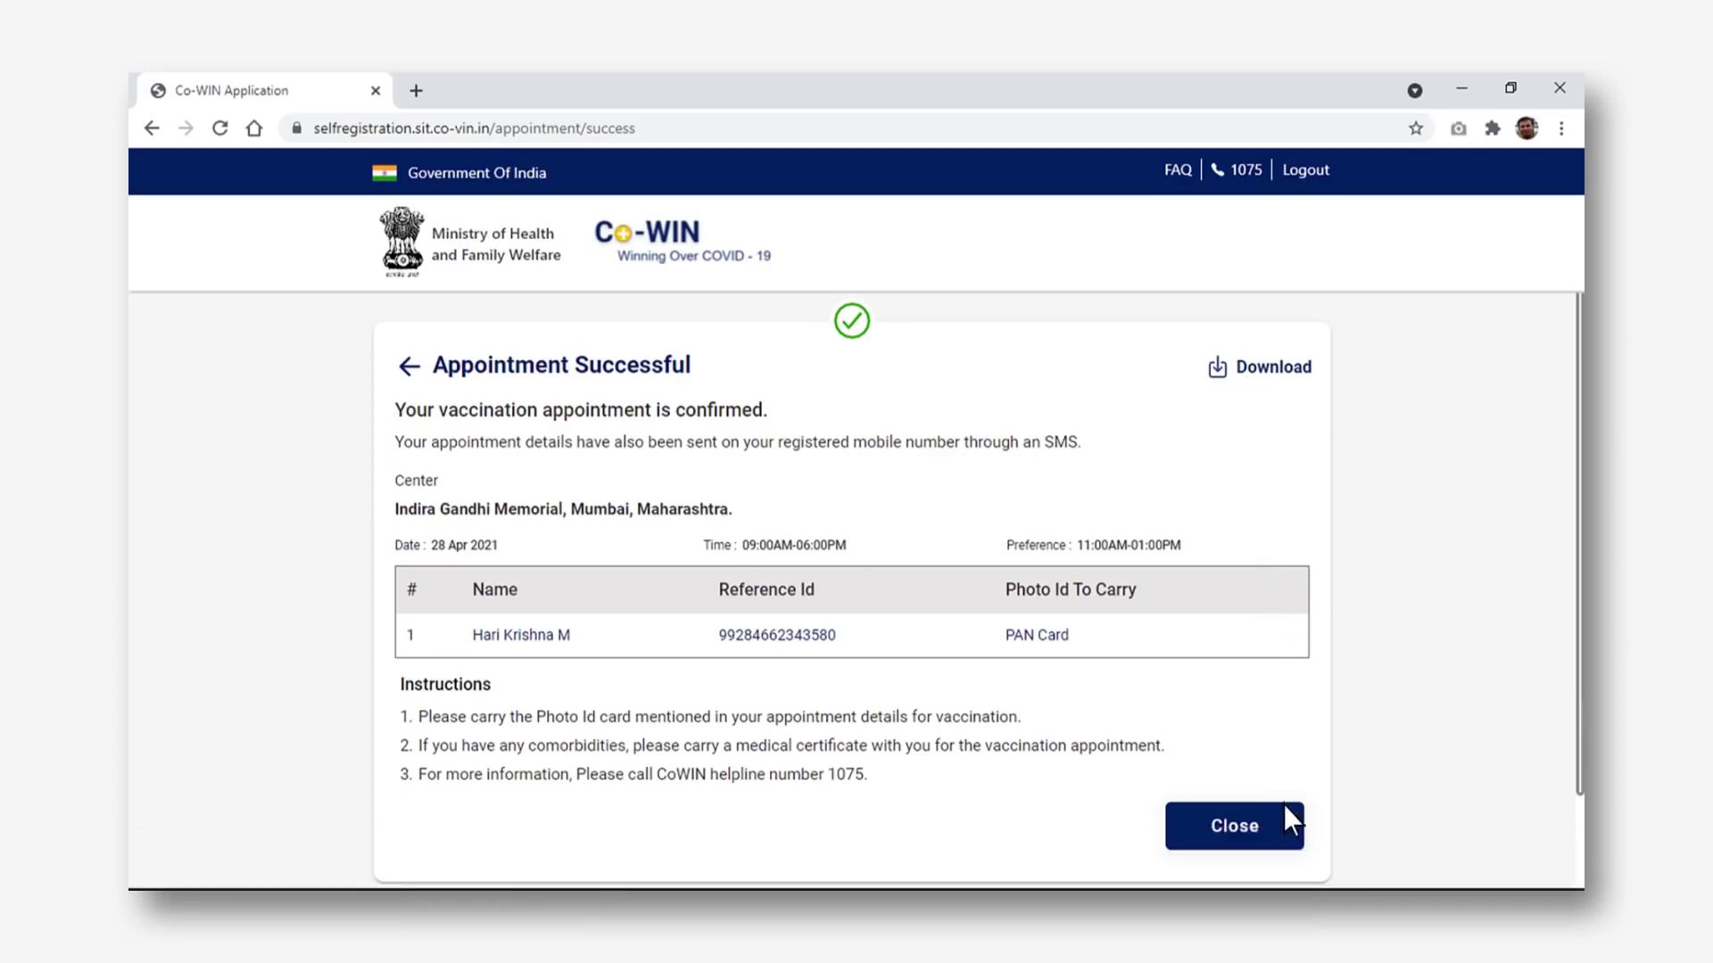
{"action": "left_click", "coordinate": [1288, 840]}
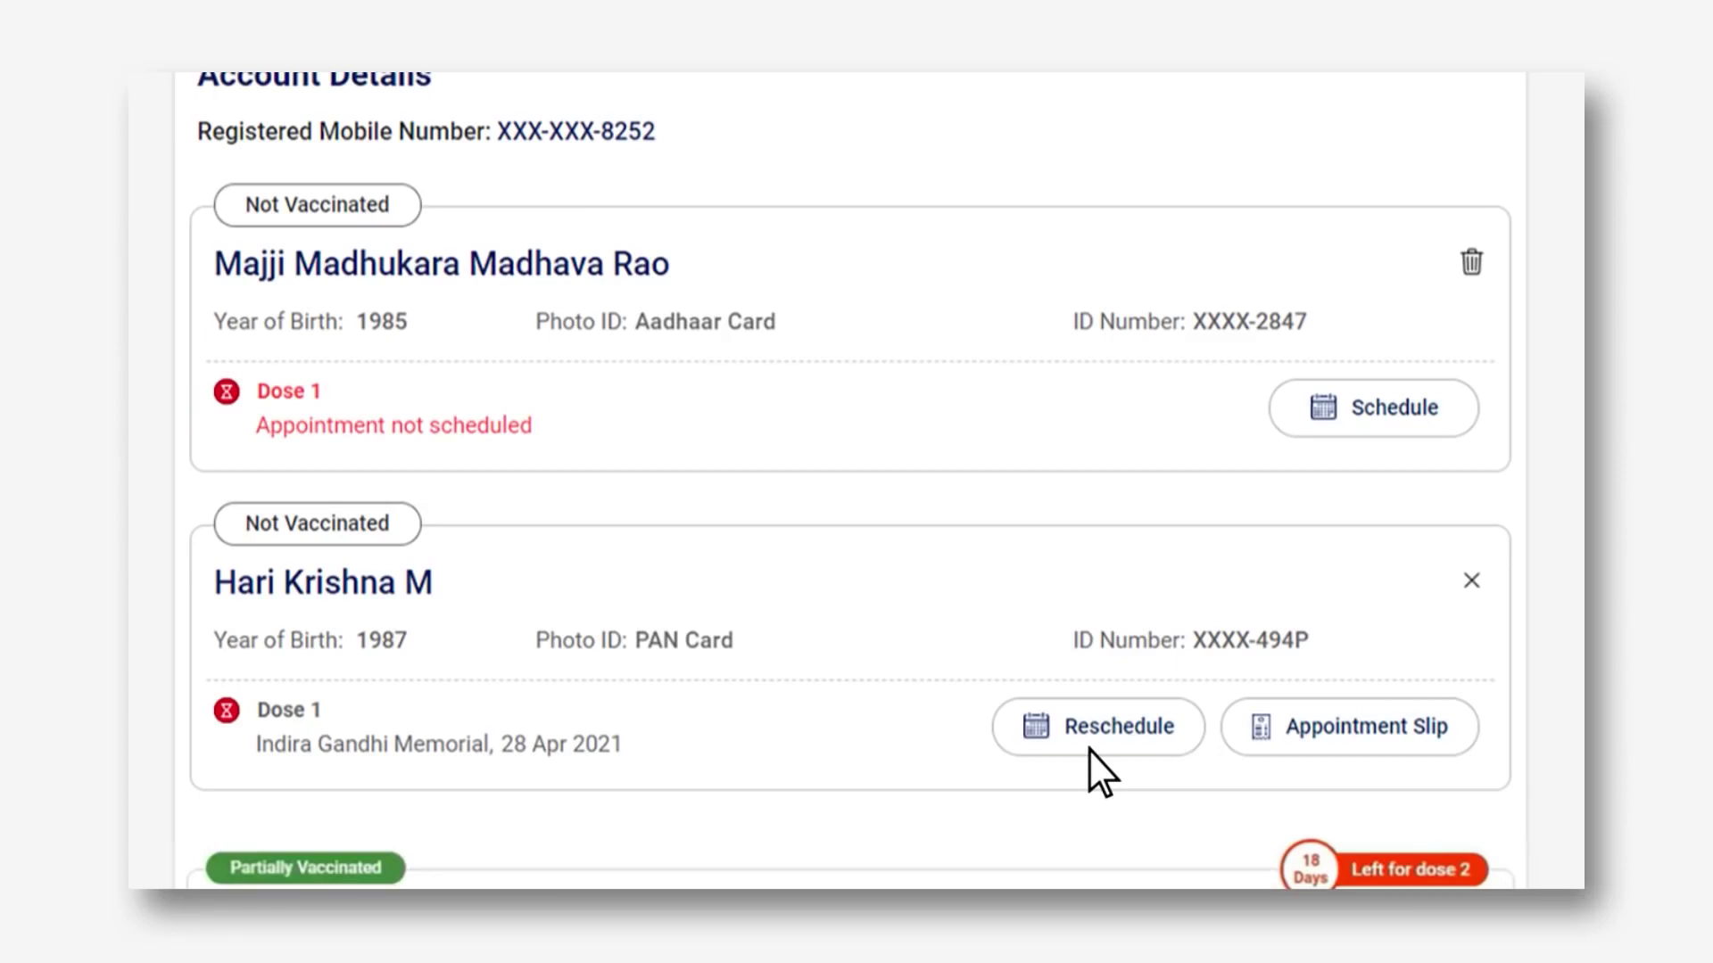
{"action": "scroll", "coordinate": [1088, 750], "scroll_direction": "down", "scroll_amount": 3}
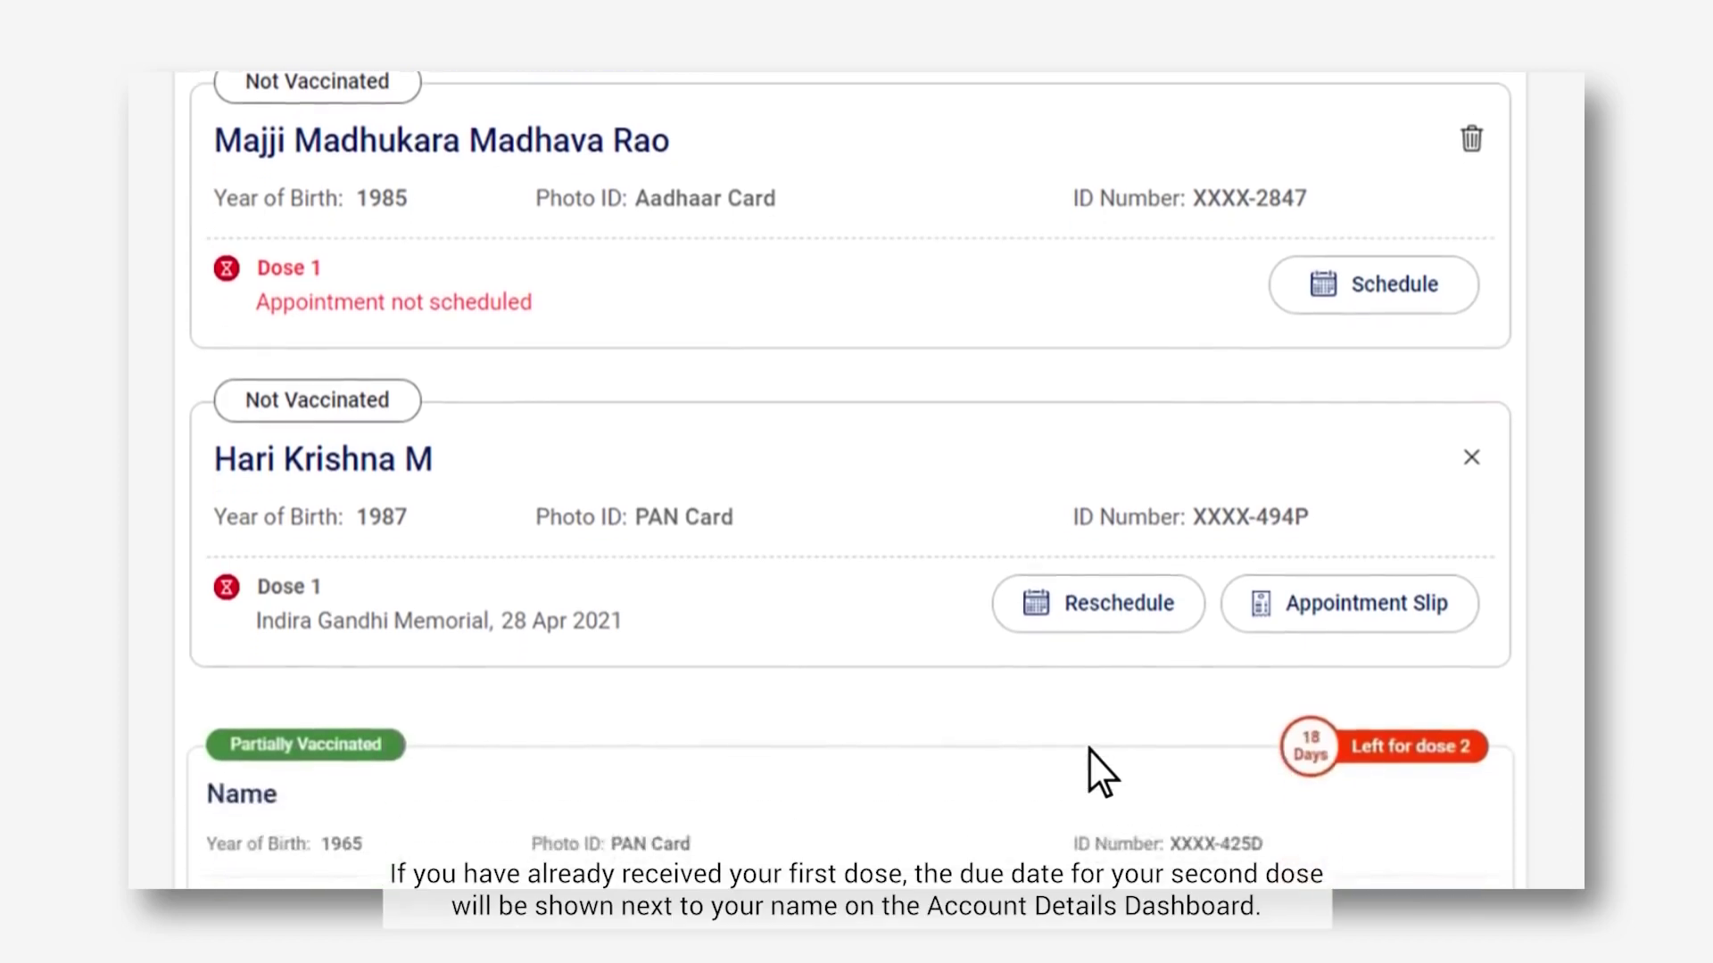
{"action": "scroll", "coordinate": [1089, 750], "scroll_direction": "down", "scroll_amount": 1}
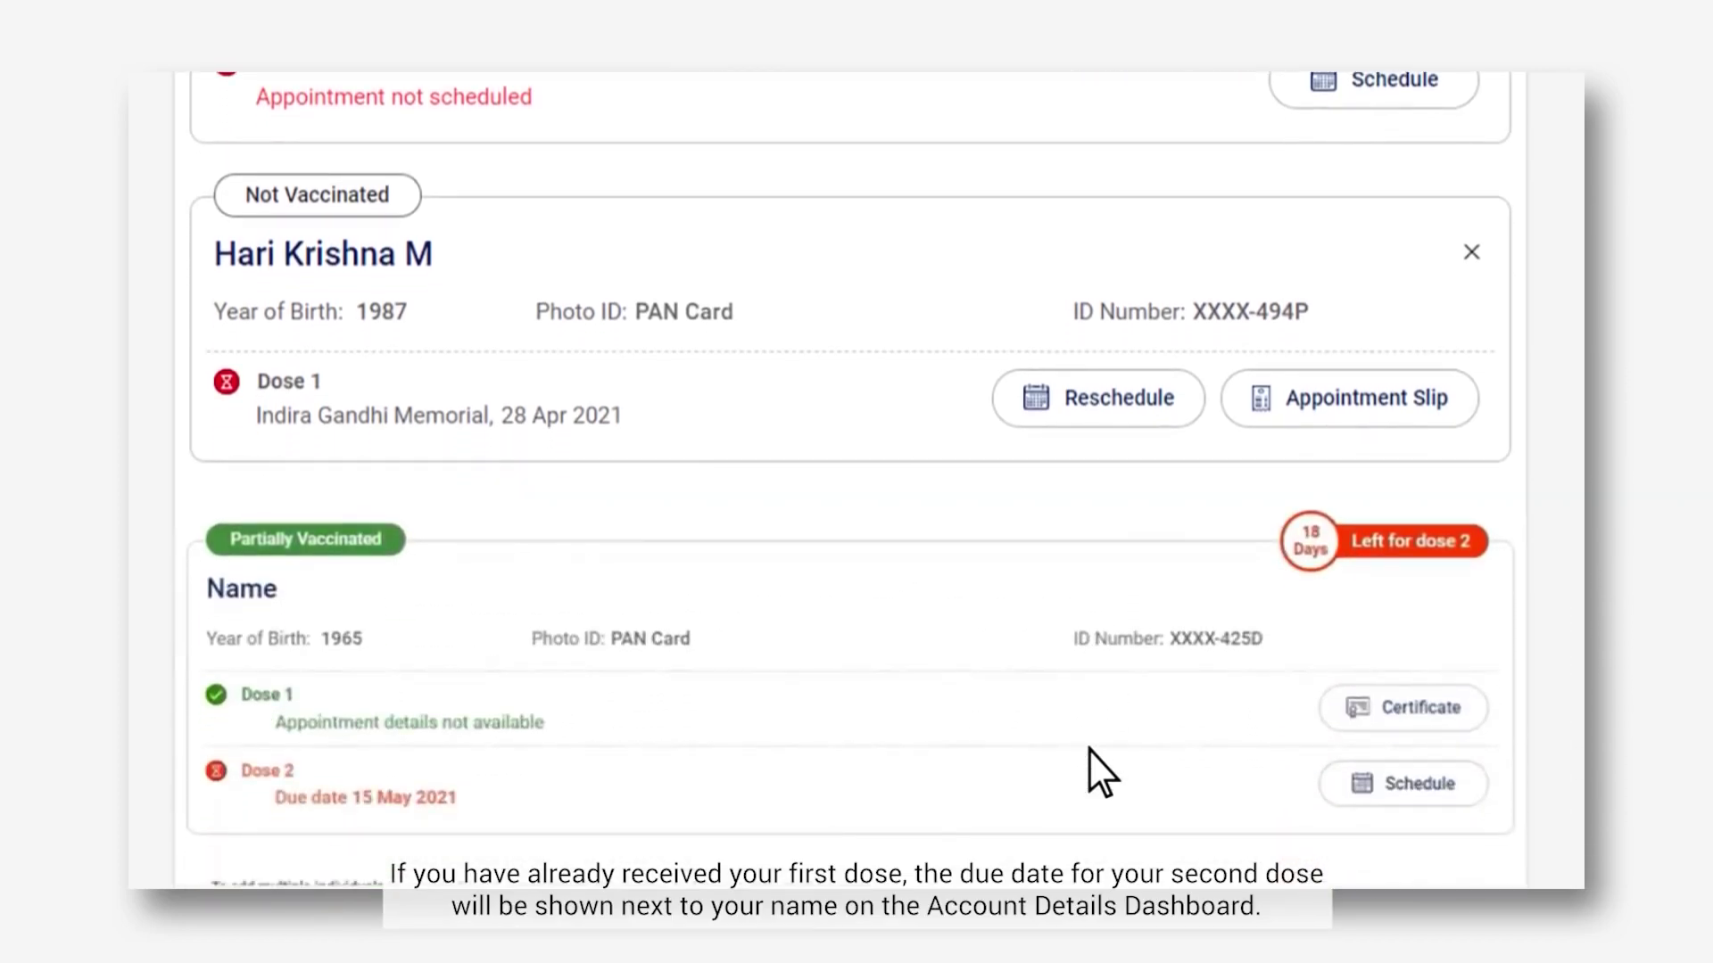